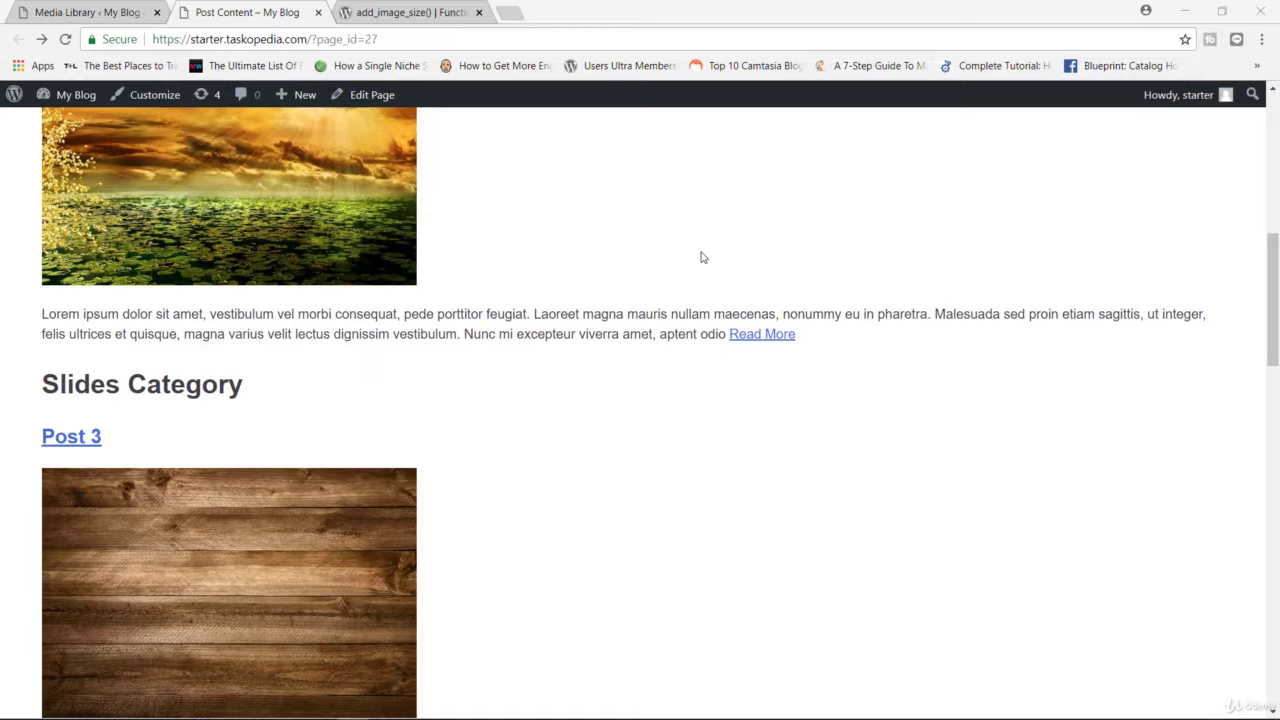
Compare the displayed featured images of Post 6 and Post 1 on the Post Content page
{"action": "scroll", "coordinate": [702, 258], "scroll_direction": "up", "scroll_amount": 4}
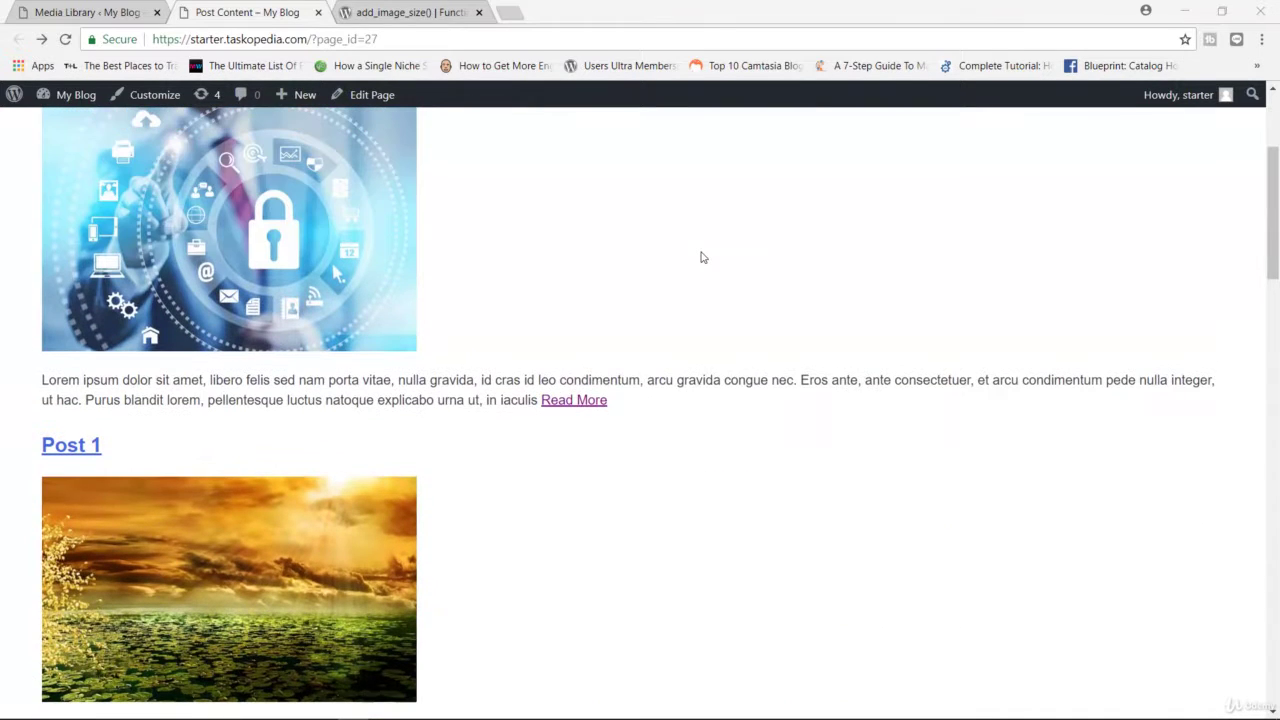
{"action": "scroll", "coordinate": [702, 258], "scroll_direction": "up", "scroll_amount": 3}
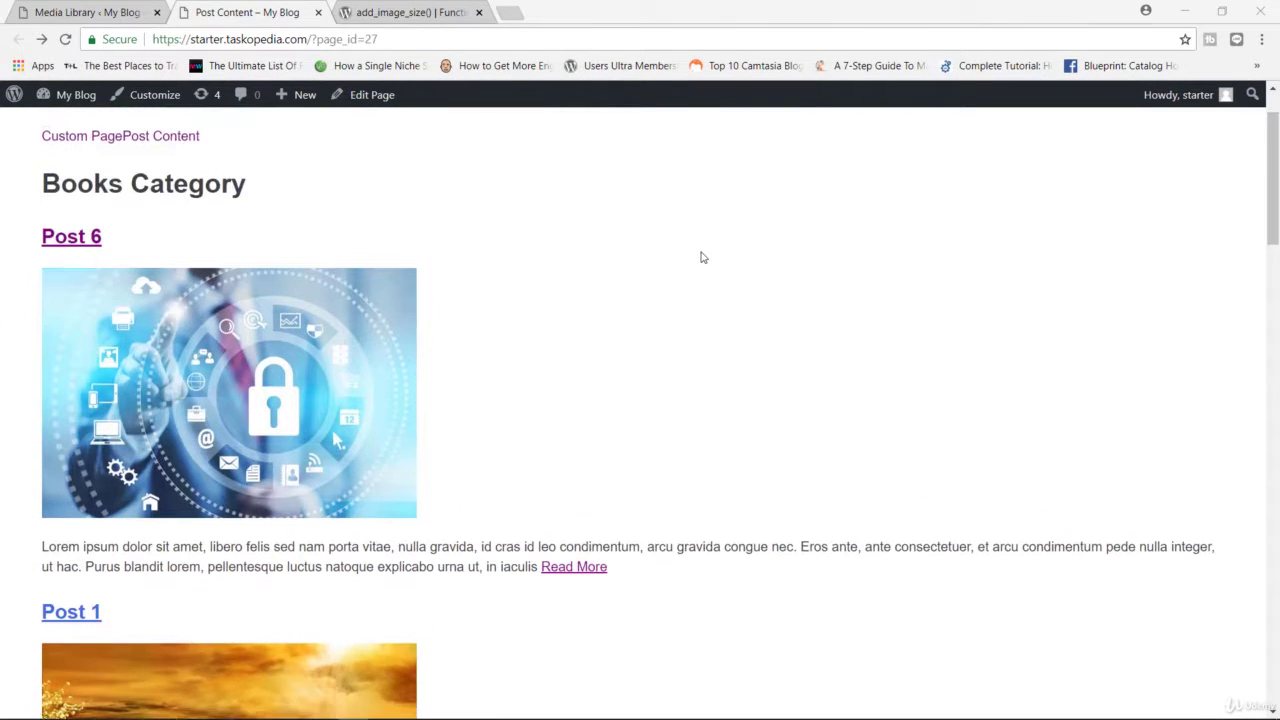
{"action": "scroll", "coordinate": [417, 373], "scroll_direction": "down", "scroll_amount": 3}
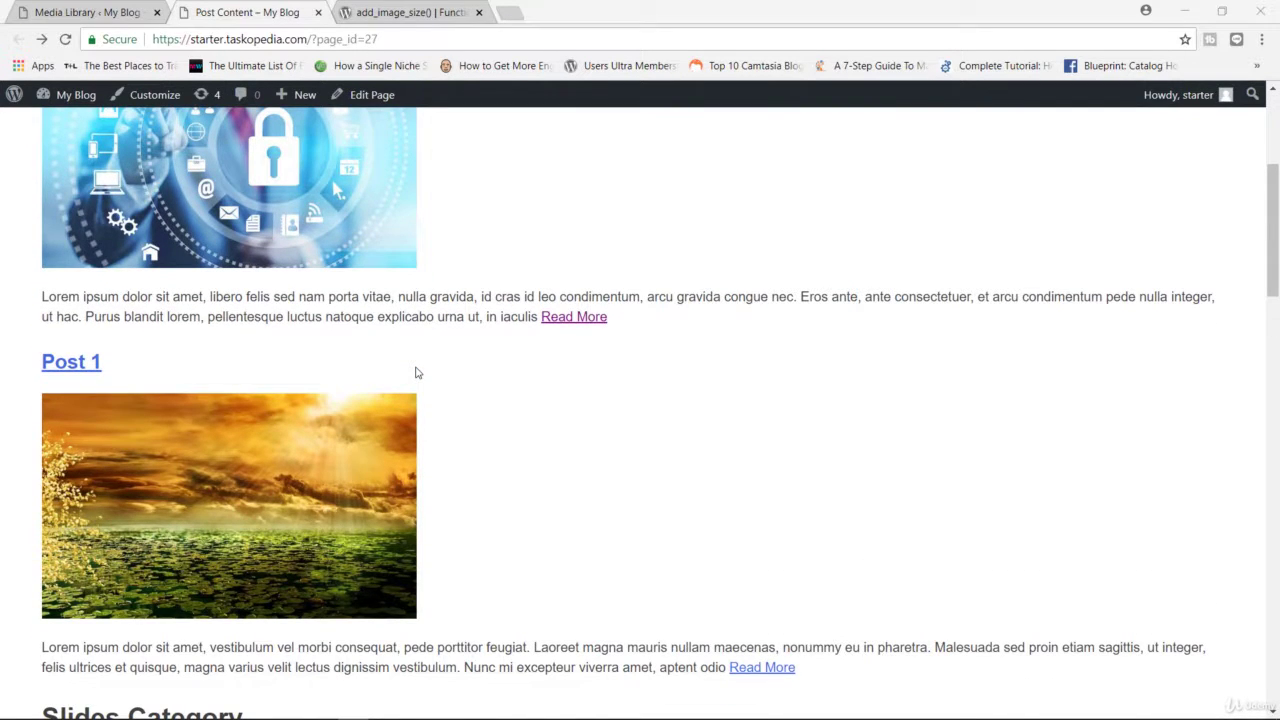
{"action": "scroll", "coordinate": [417, 373], "scroll_direction": "up", "scroll_amount": 2}
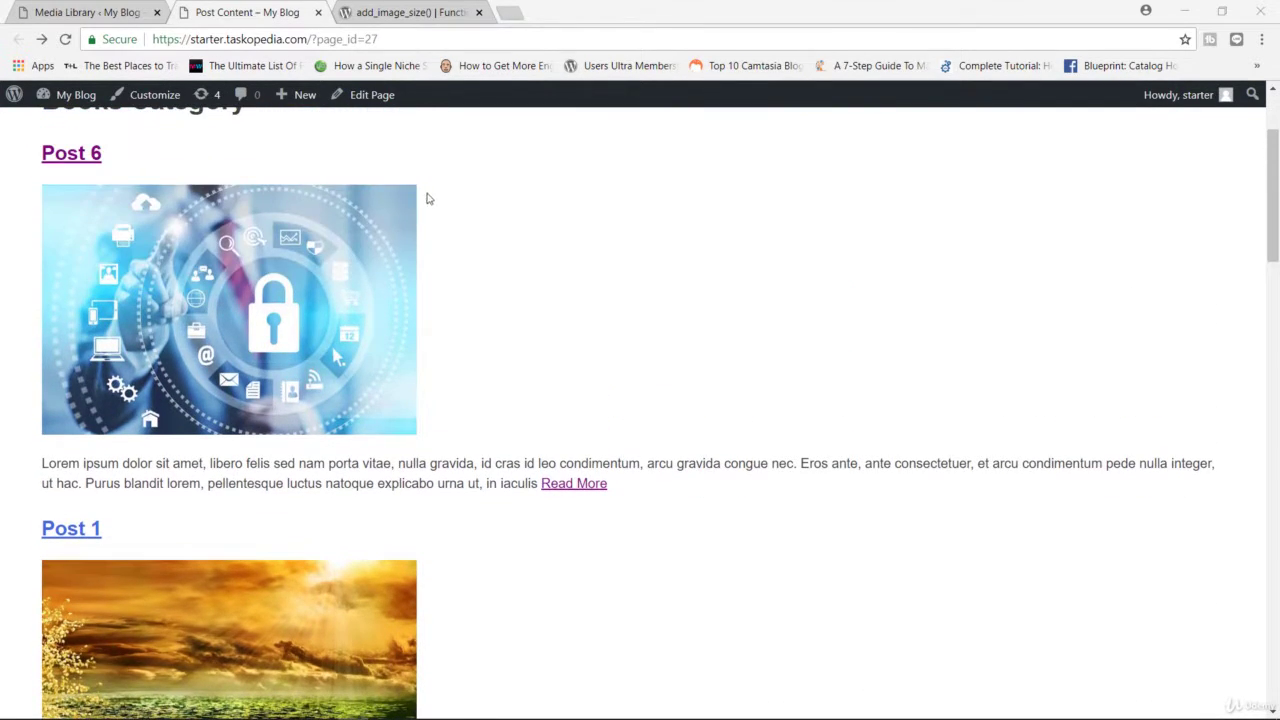
{"action": "scroll", "coordinate": [417, 407], "scroll_direction": "down", "scroll_amount": 3}
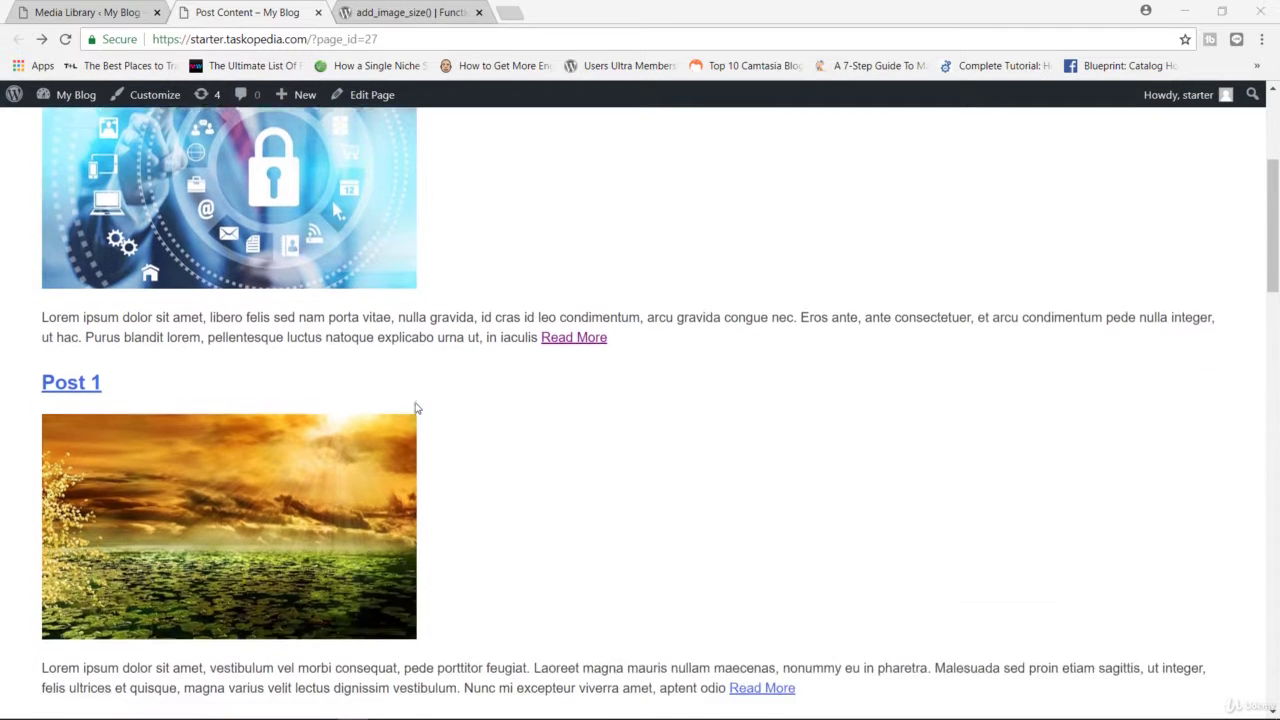
{"action": "scroll", "coordinate": [386, 369], "scroll_direction": "up", "scroll_amount": 2}
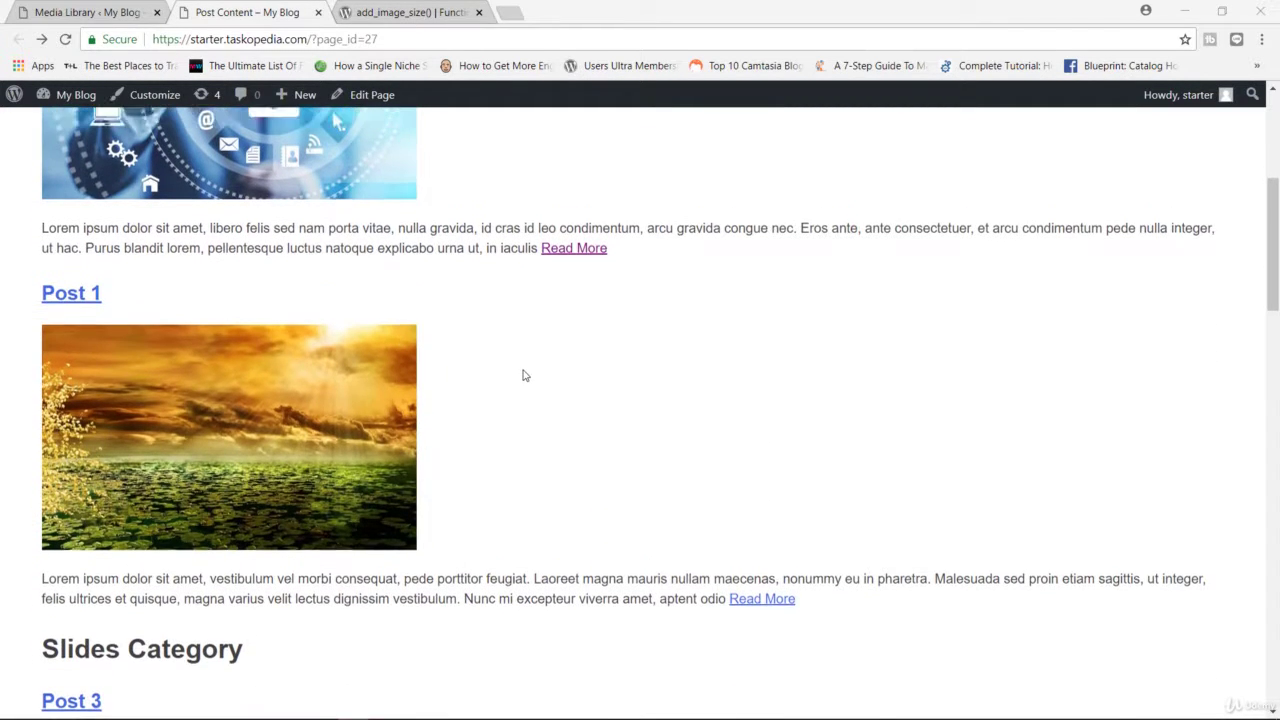
Inspect the Post 6 image's HTML and check the width and height attributes of the post images across the categories, then close the inspector
{"action": "right_click", "coordinate": [310, 224]}
{"action": "left_click", "coordinate": [347, 342]}
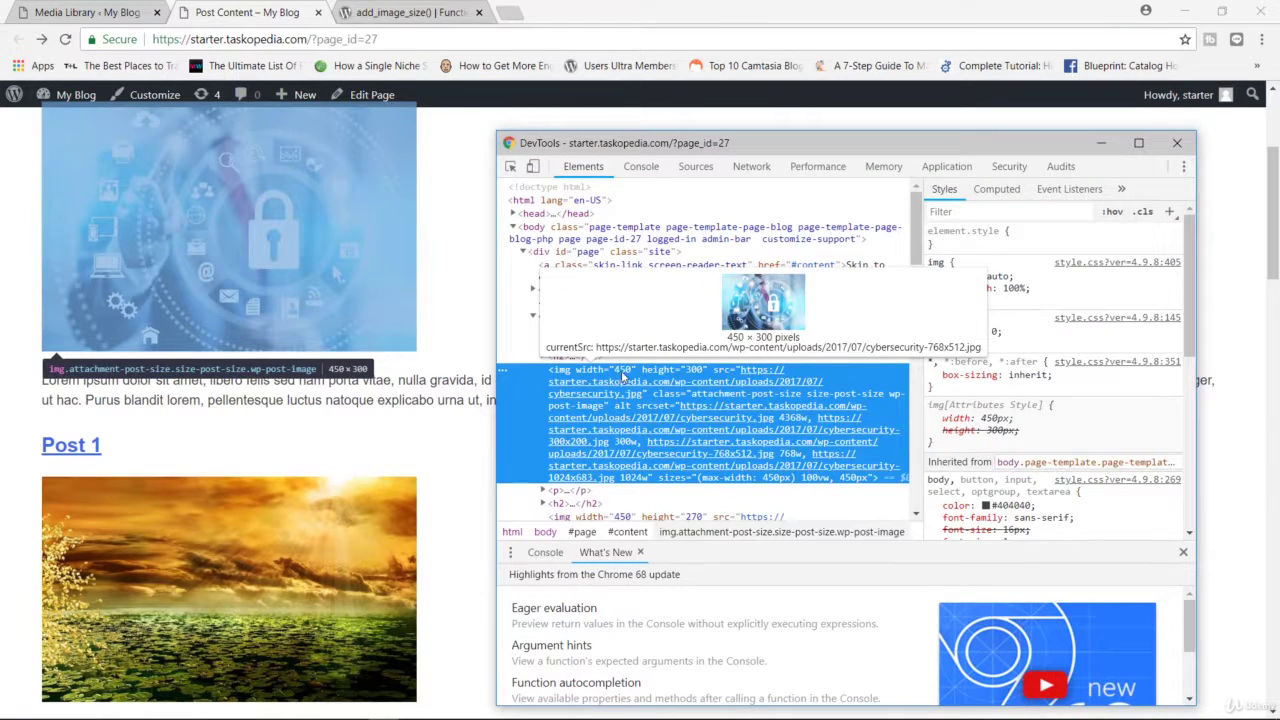
{"action": "scroll", "coordinate": [713, 408], "scroll_direction": "down", "scroll_amount": 1}
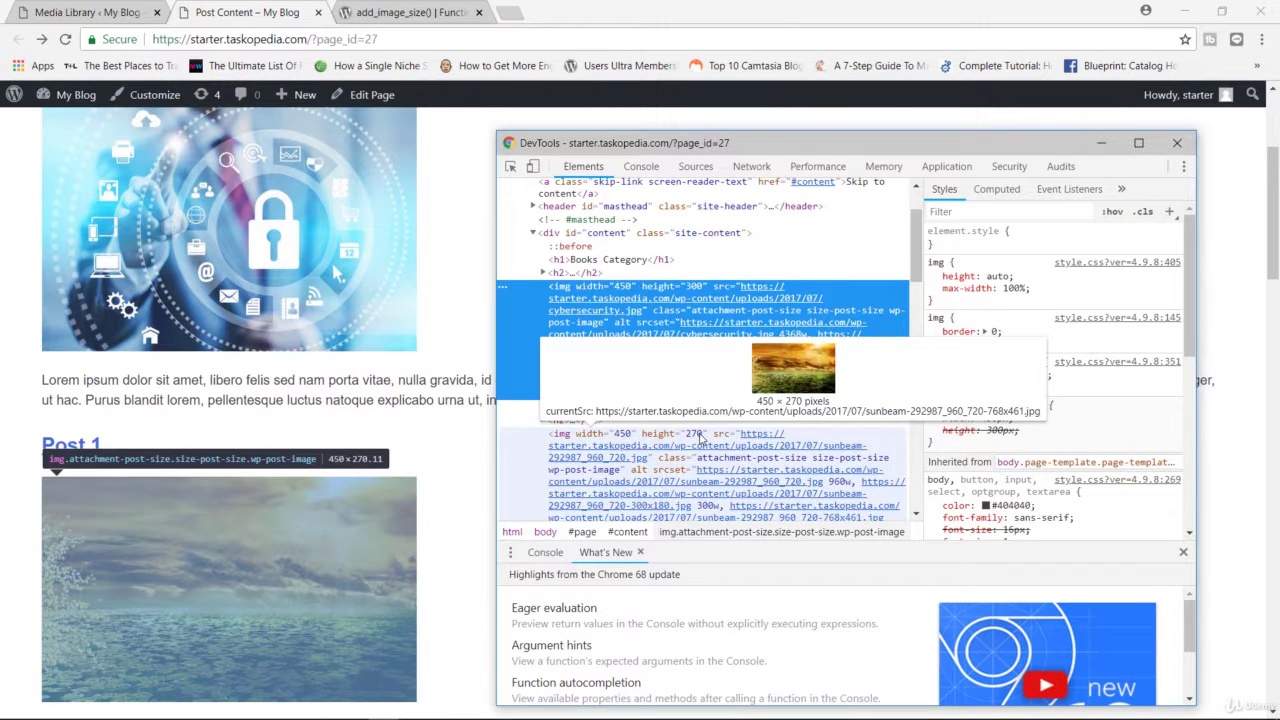
{"action": "scroll", "coordinate": [700, 437], "scroll_direction": "down", "scroll_amount": 5}
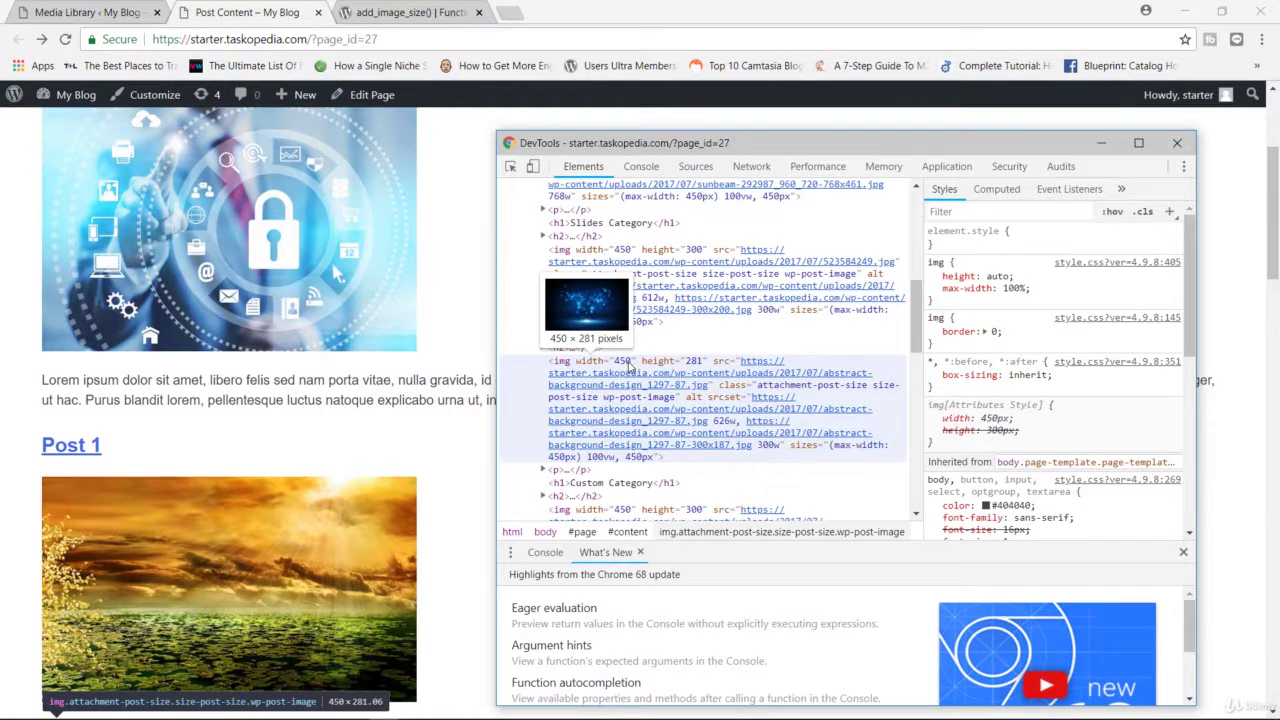
{"action": "scroll", "coordinate": [702, 367], "scroll_direction": "down", "scroll_amount": 5}
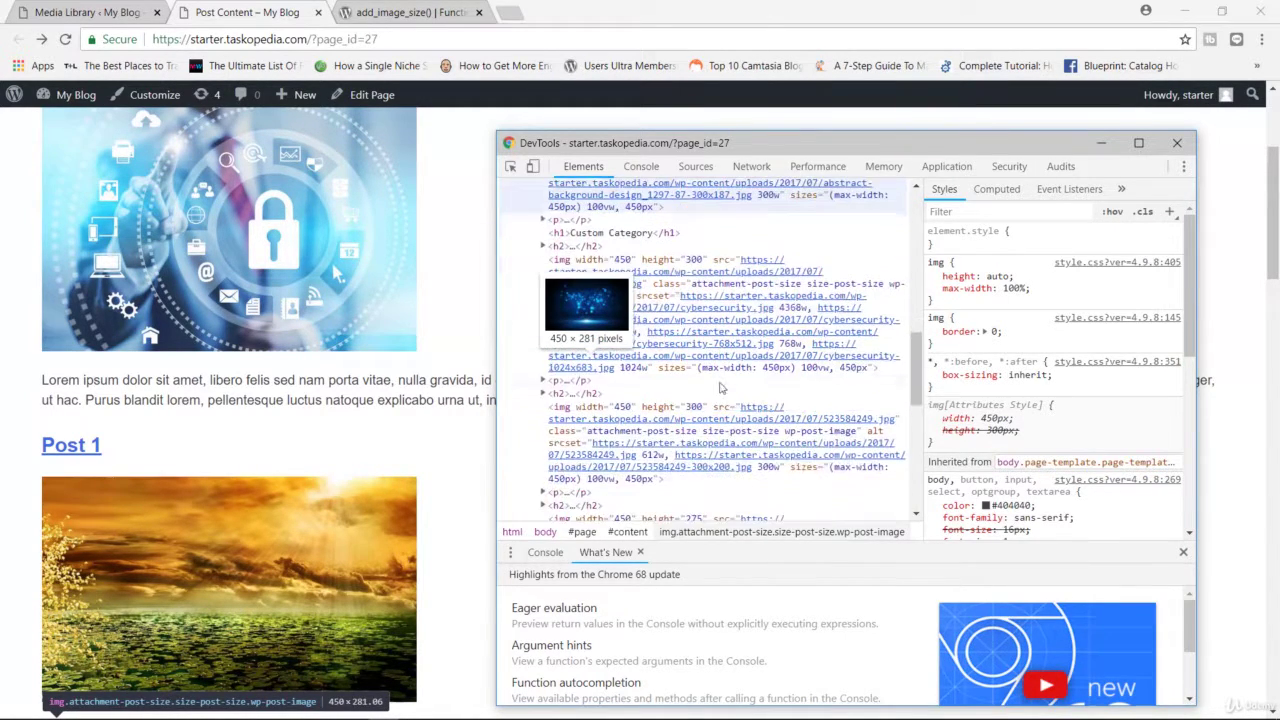
{"action": "scroll", "coordinate": [757, 395], "scroll_direction": "down", "scroll_amount": 2}
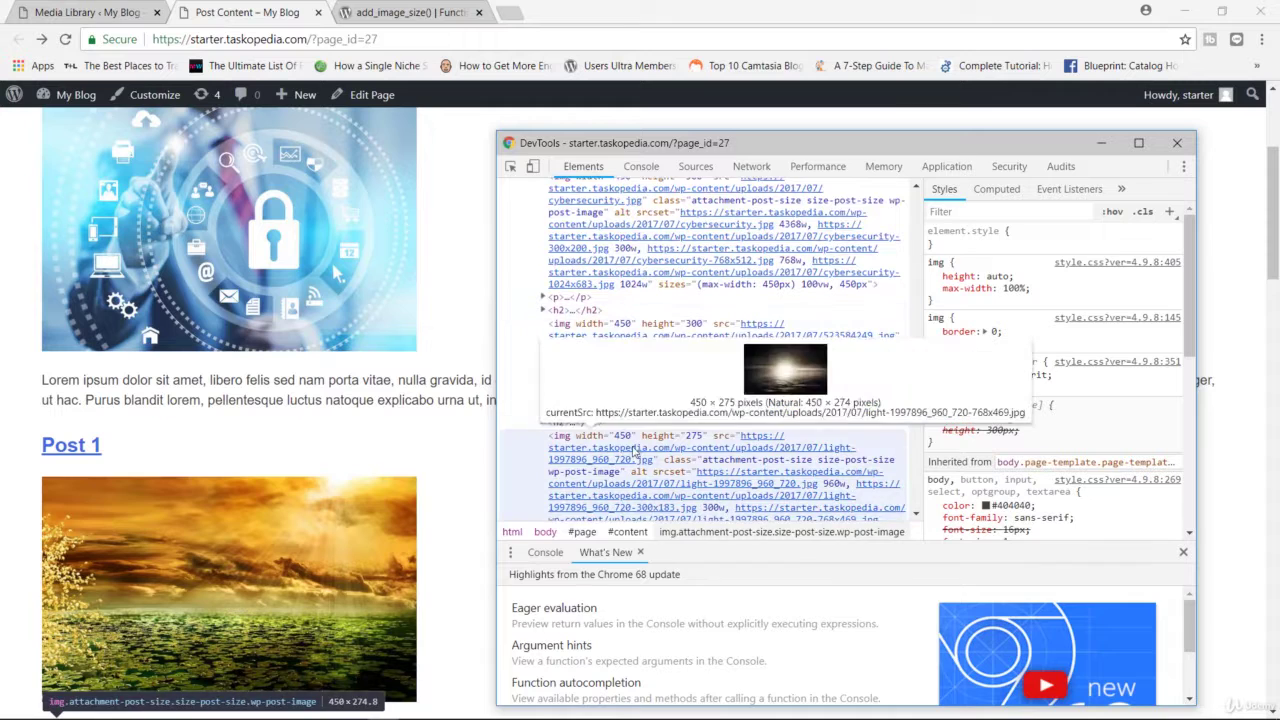
{"action": "key", "text": "F12"}
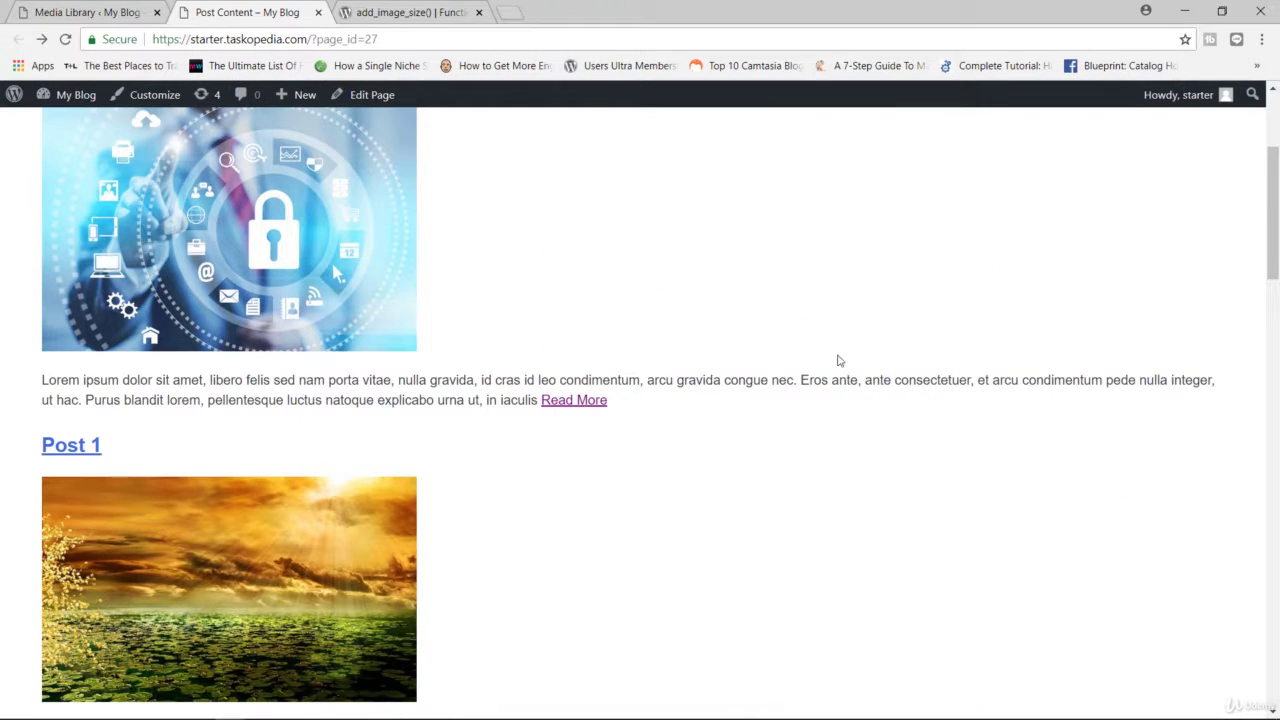
{"action": "scroll", "coordinate": [838, 370], "scroll_direction": "up", "scroll_amount": 3}
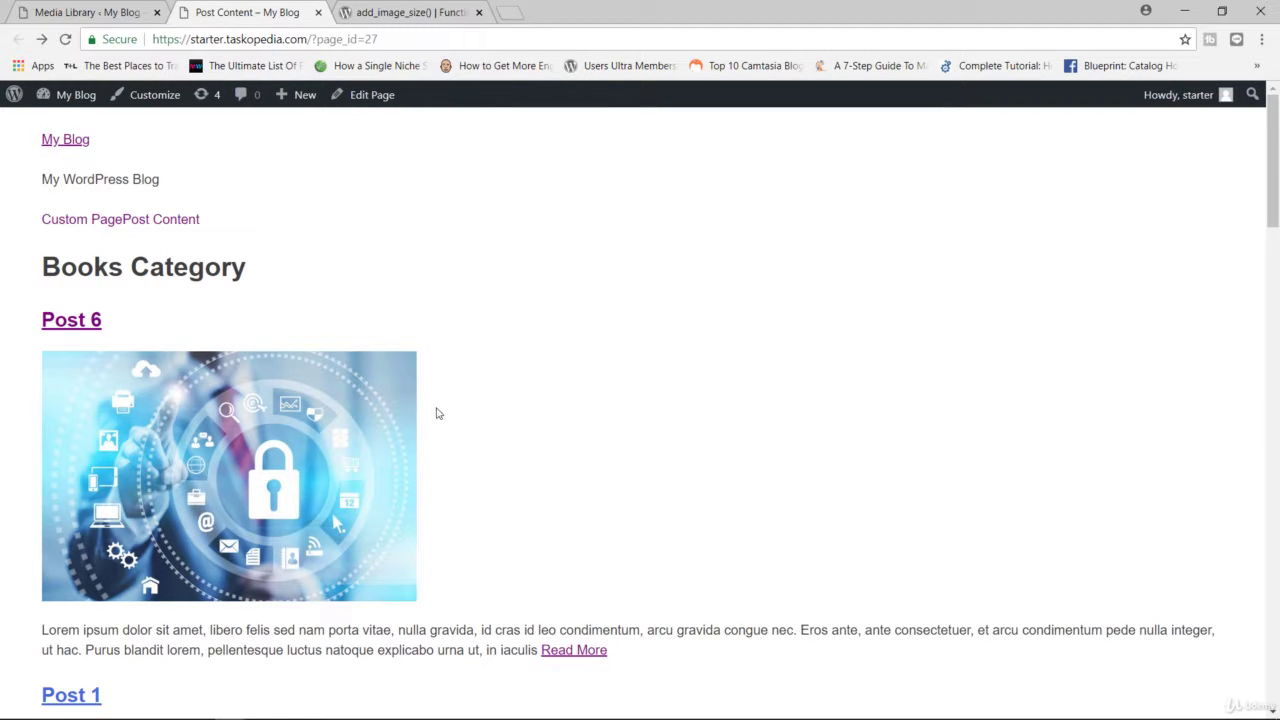
{"action": "scroll", "coordinate": [465, 396], "scroll_direction": "down", "scroll_amount": 1}
{"action": "scroll", "coordinate": [465, 396], "scroll_direction": "down", "scroll_amount": 1}
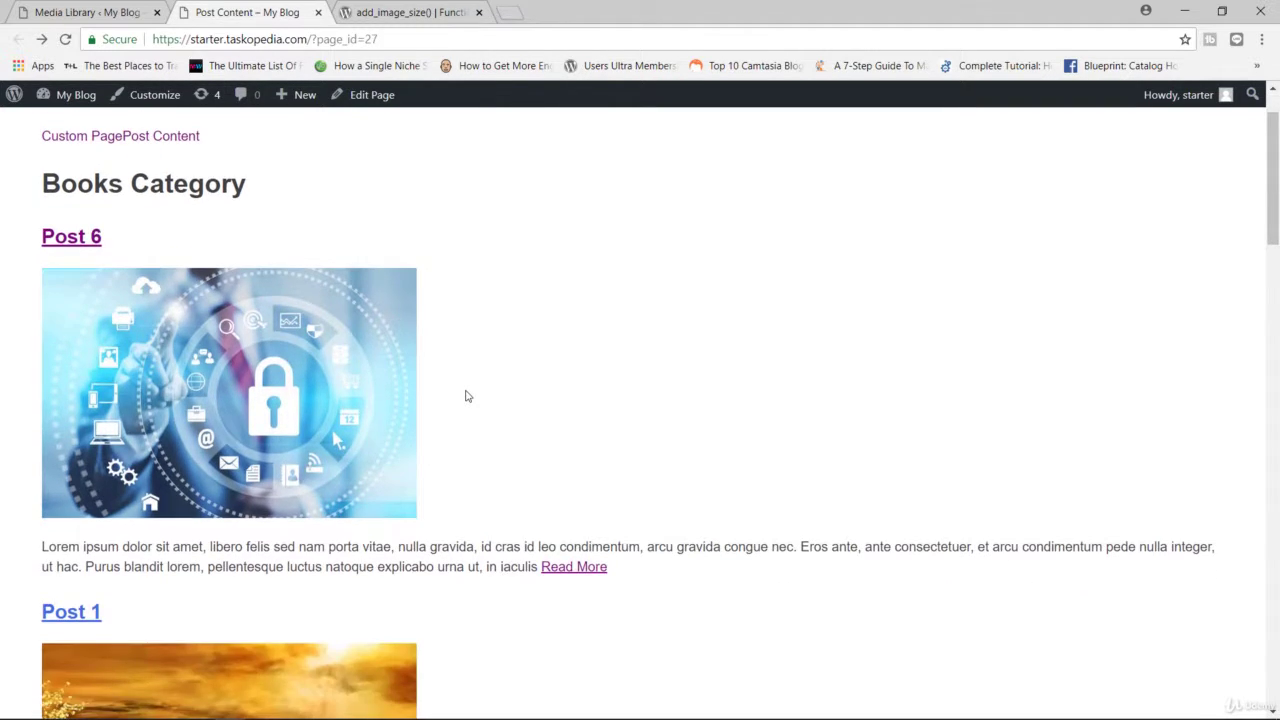
{"action": "scroll", "coordinate": [465, 396], "scroll_direction": "down", "scroll_amount": 4}
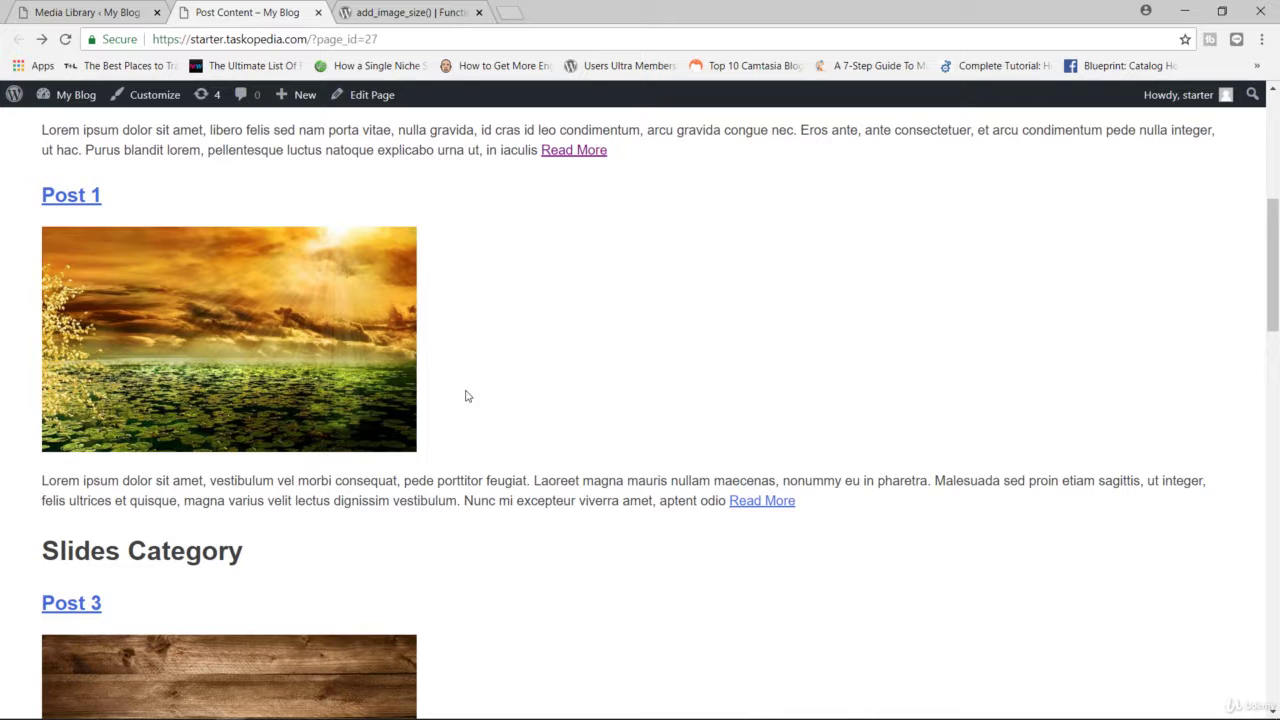
{"action": "scroll", "coordinate": [465, 396], "scroll_direction": "up", "scroll_amount": 4}
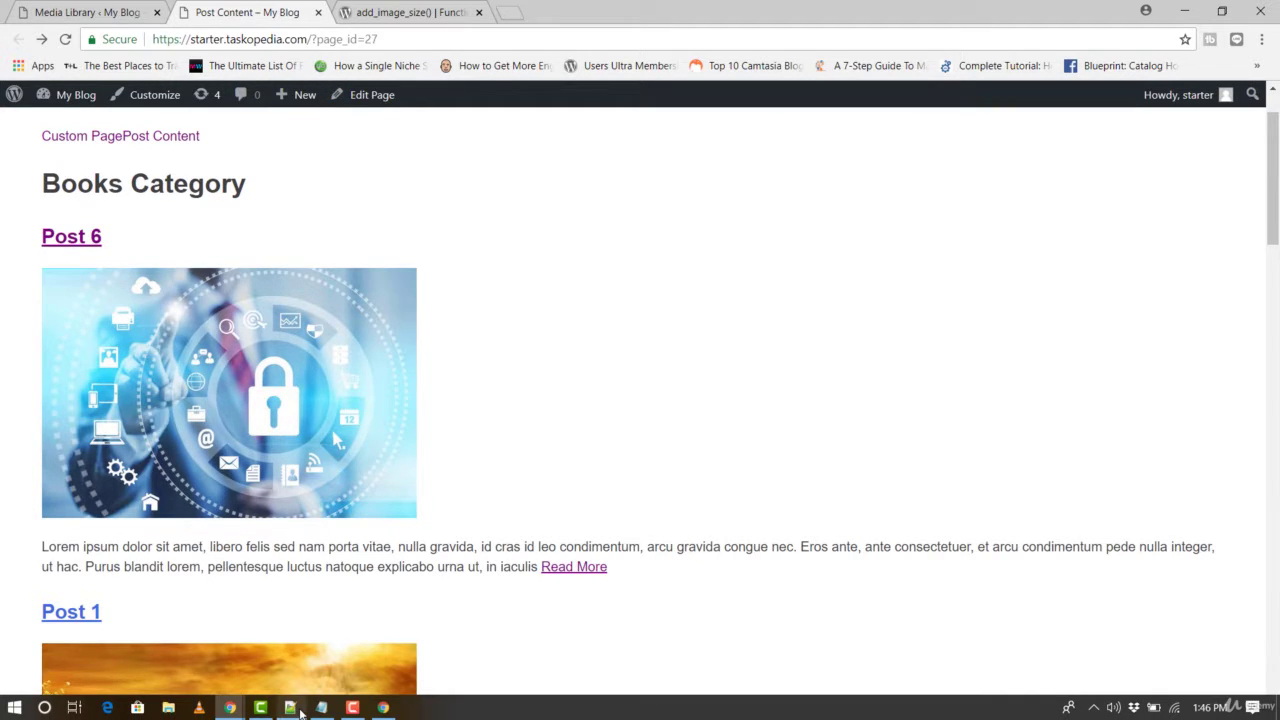
Switch to Notepad++ and review the width and height arguments of the 'post-size' add_image_size call in functions.php
{"action": "left_click", "coordinate": [290, 707]}
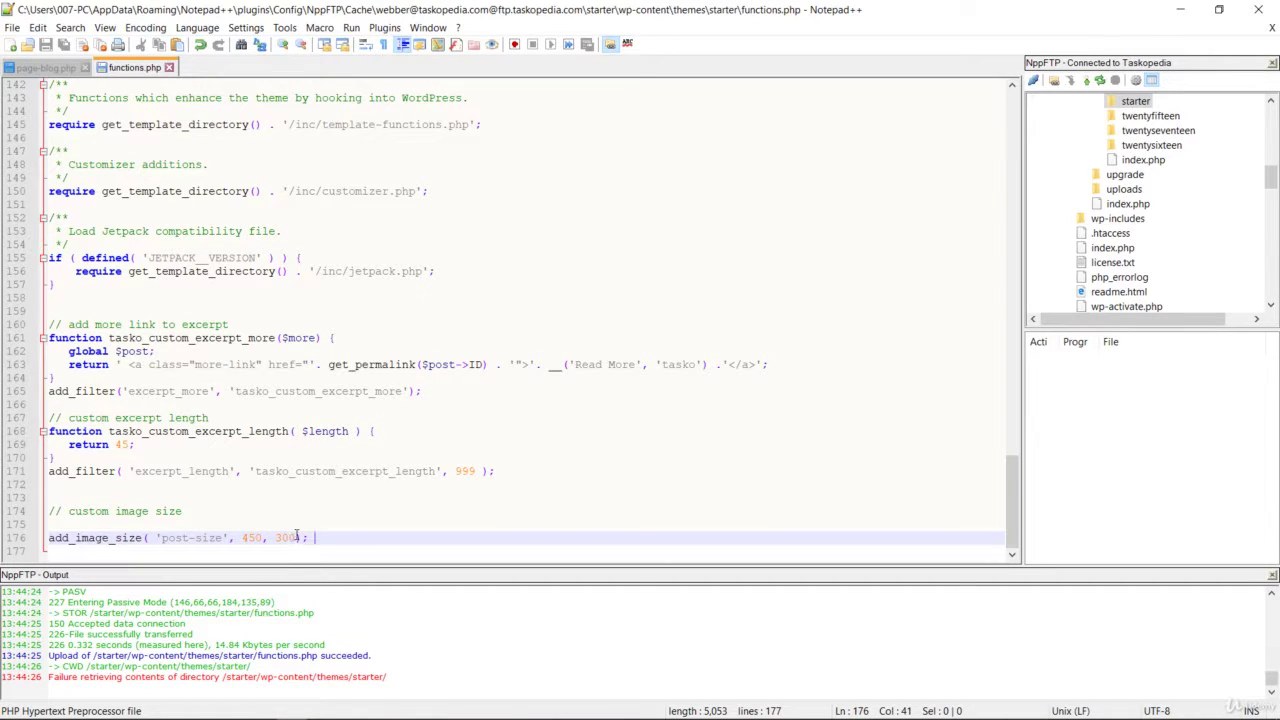
{"action": "left_click_drag", "start_coordinate": [300, 538], "coordinate": [224, 540]}
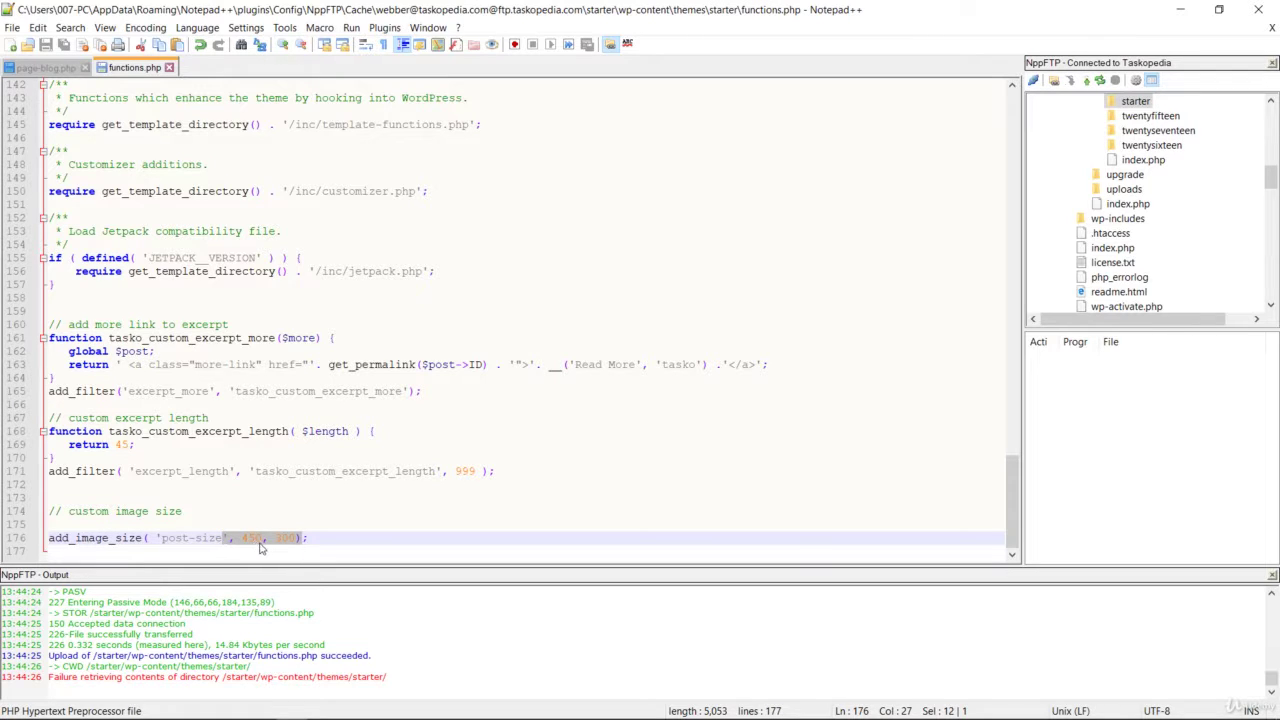
{"action": "left_click", "coordinate": [260, 541]}
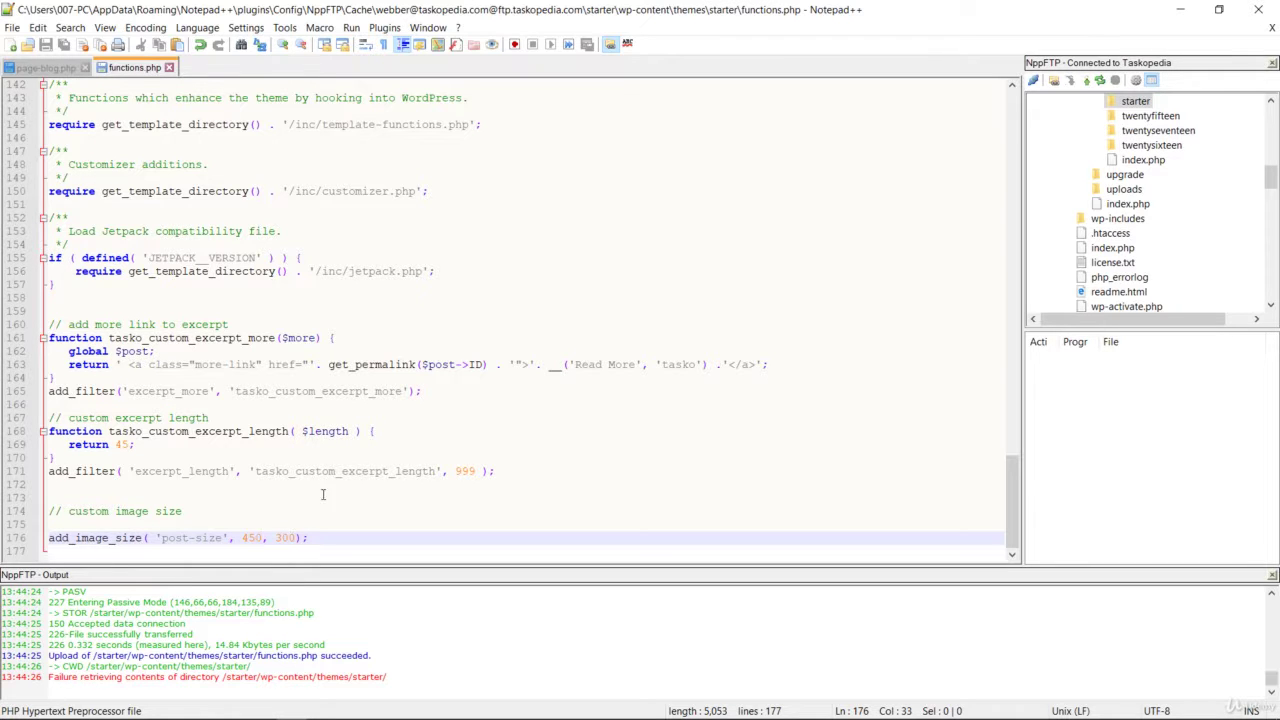
Switch to the add_image_size() reference in Chrome and read the Crop Mode examples for hard cropping and crop position
{"action": "mouse_move", "coordinate": [300, 712]}
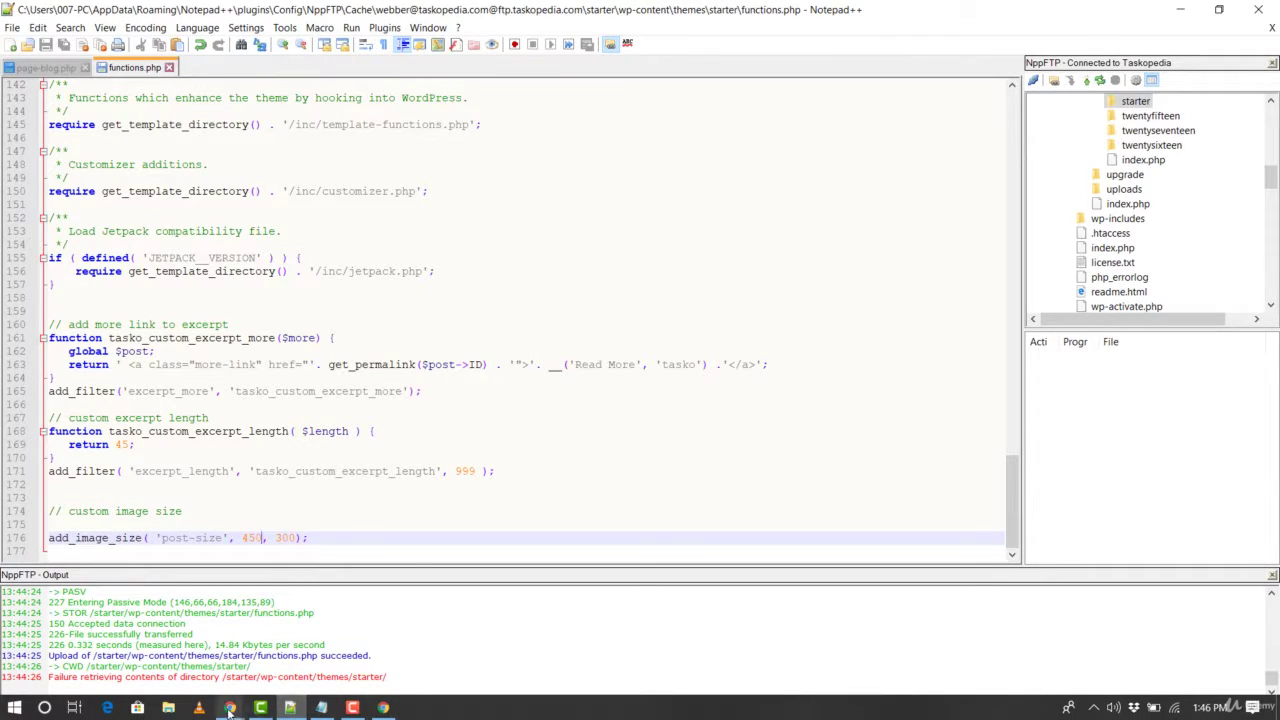
{"action": "mouse_move", "coordinate": [229, 708]}
{"action": "left_click", "coordinate": [324, 660]}
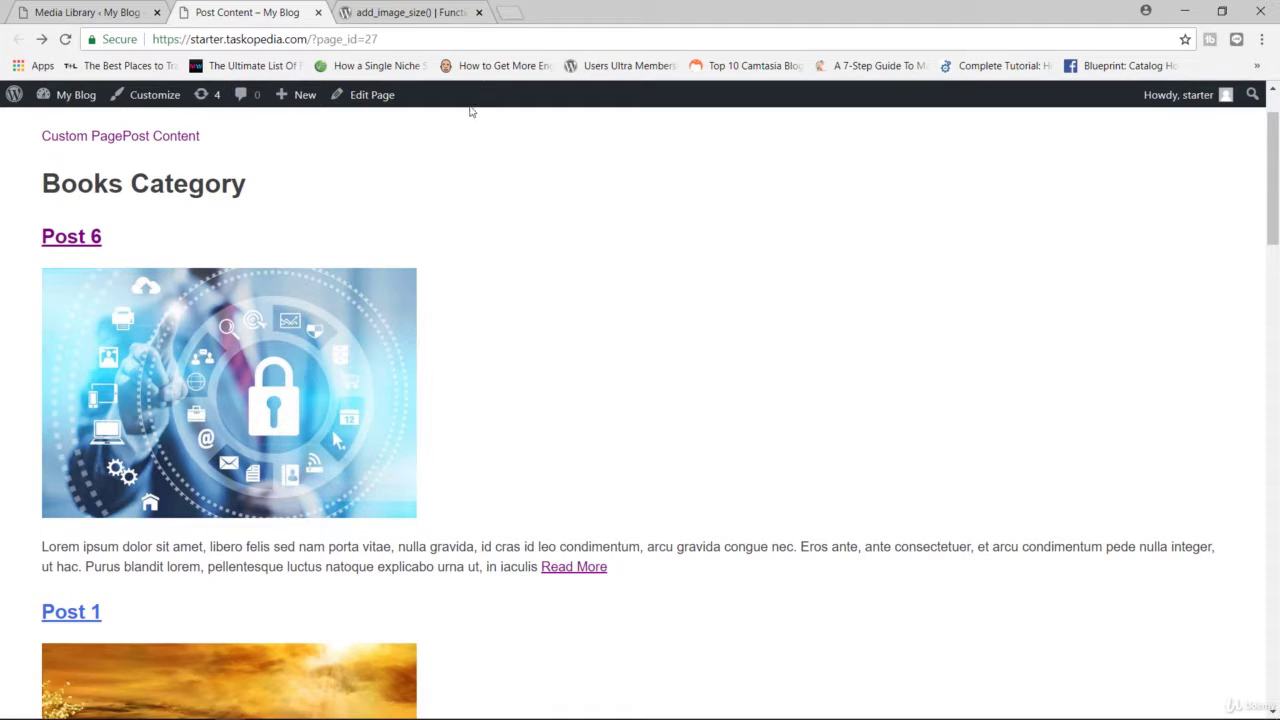
{"action": "left_click", "coordinate": [408, 12]}
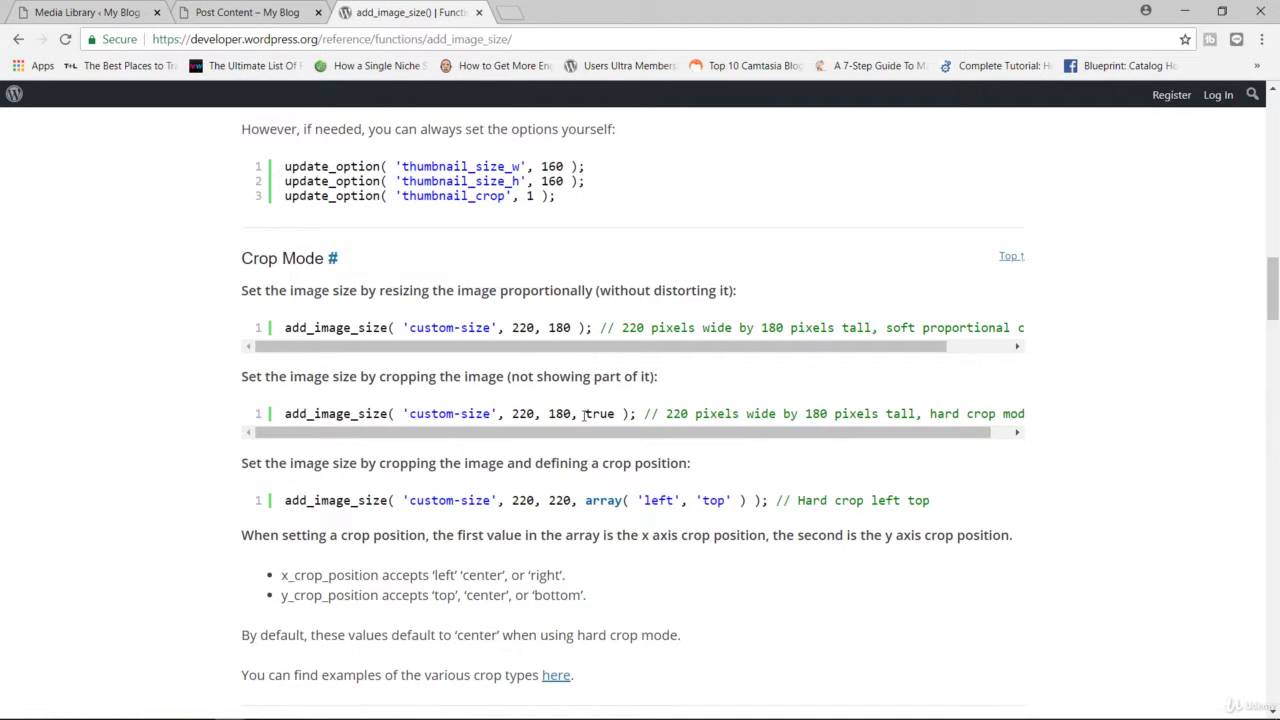
{"action": "left_click_drag", "start_coordinate": [586, 413], "coordinate": [618, 413]}
{"action": "scroll", "coordinate": [688, 462], "scroll_direction": "down", "scroll_amount": 1}
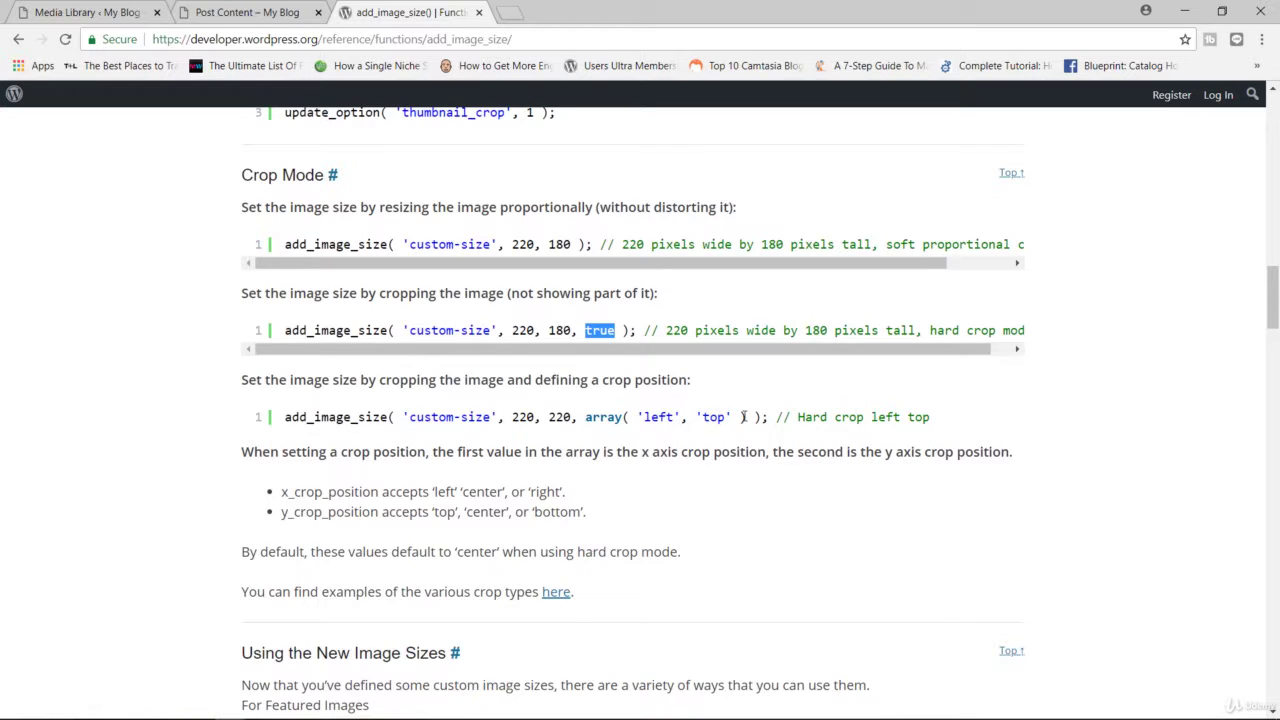
{"action": "left_click_drag", "start_coordinate": [774, 417], "coordinate": [460, 448]}
{"action": "left_click", "coordinate": [536, 412]}
{"action": "left_click_drag", "start_coordinate": [618, 330], "coordinate": [552, 331]}
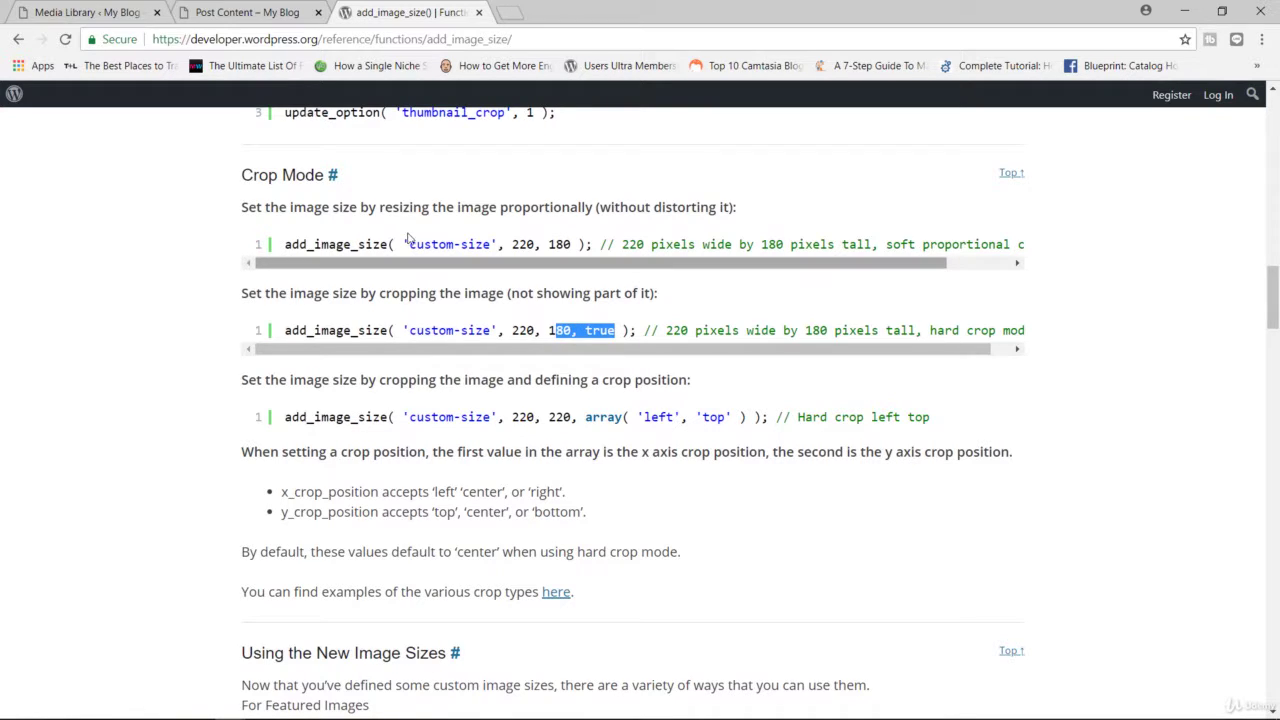
In functions.php in Notepad++, add true as the crop argument of the 'post-size' add_image_size call and save the file
{"action": "mouse_move", "coordinate": [384, 717]}
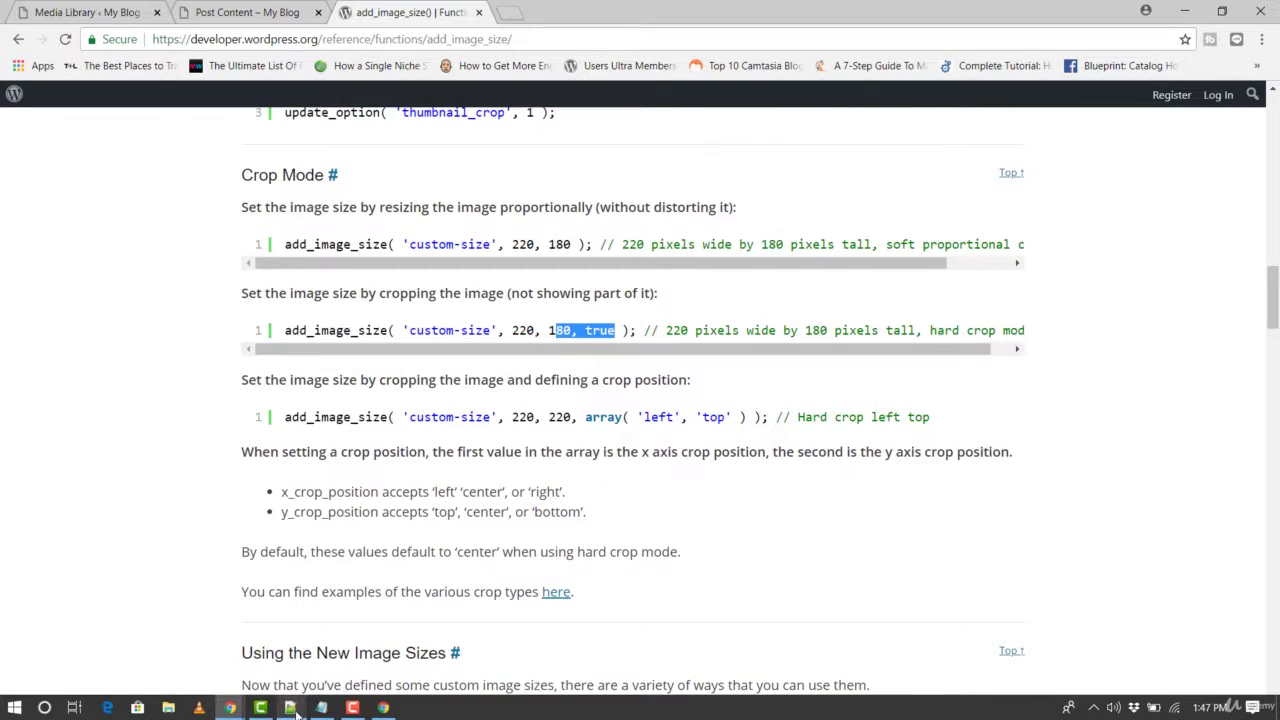
{"action": "left_click", "coordinate": [290, 708]}
{"action": "left_click", "coordinate": [297, 538]}
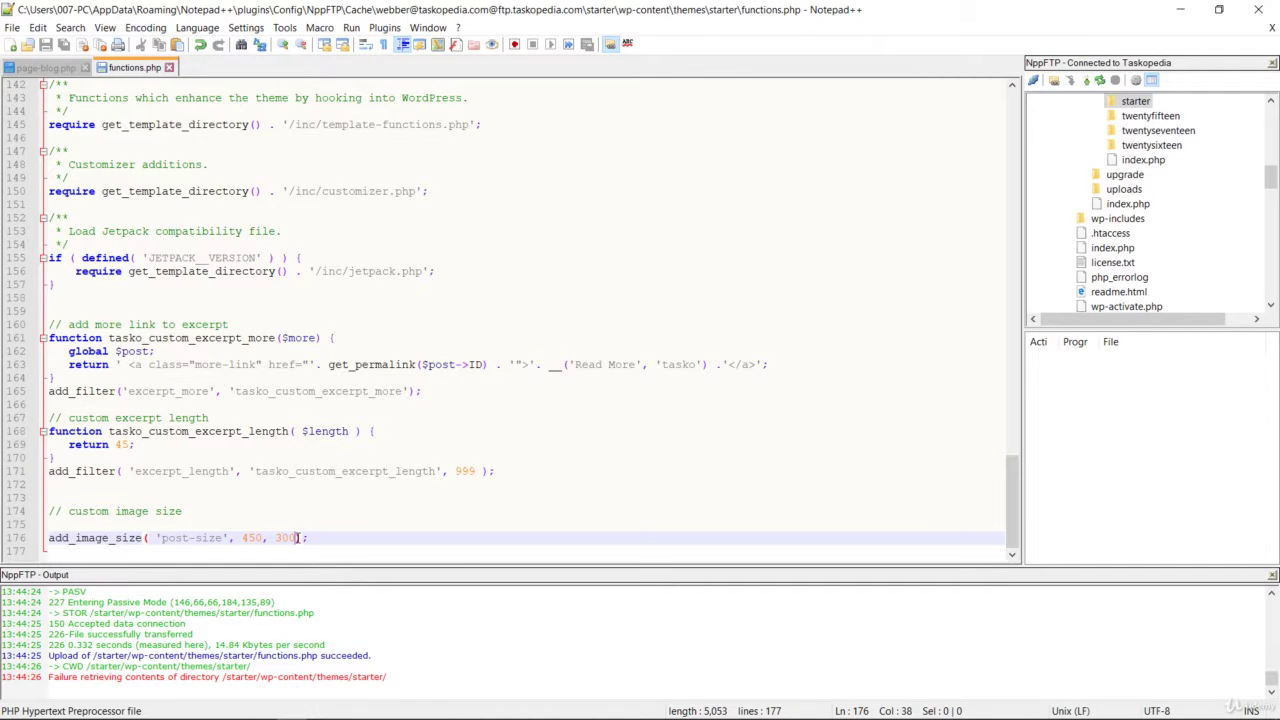
{"action": "type", "text": ", t"}
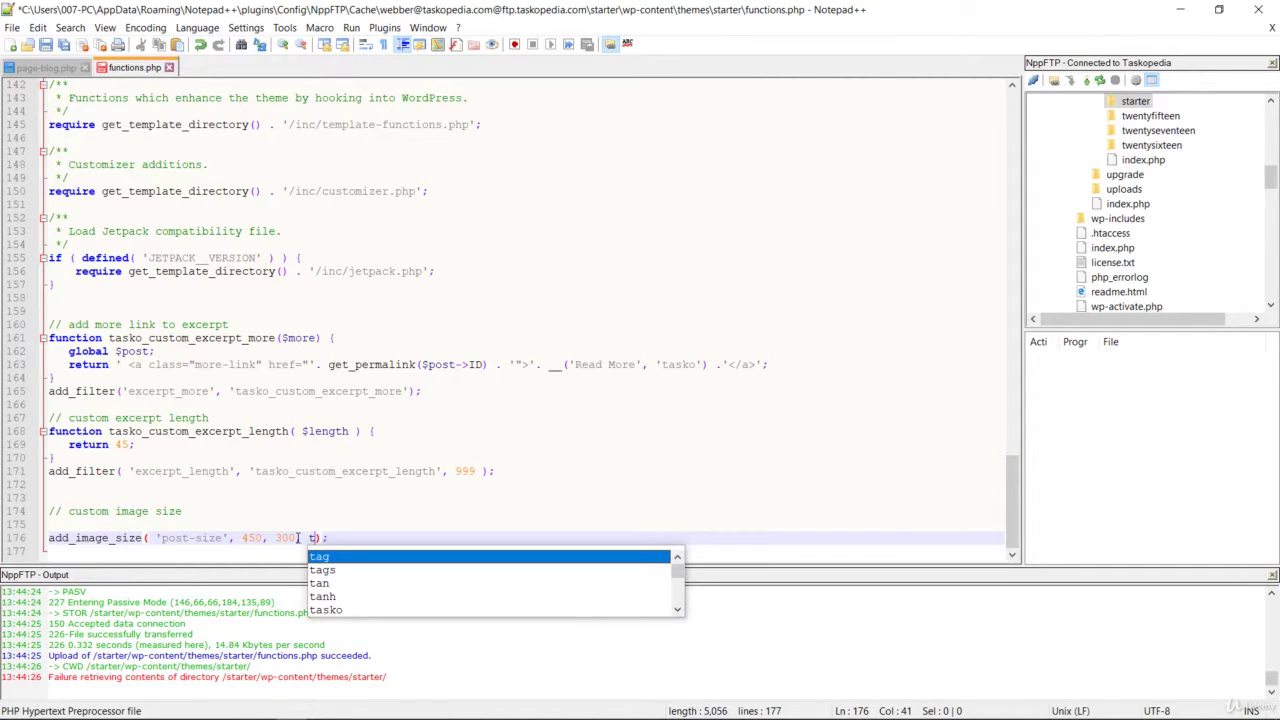
{"action": "type", "text": "rue"}
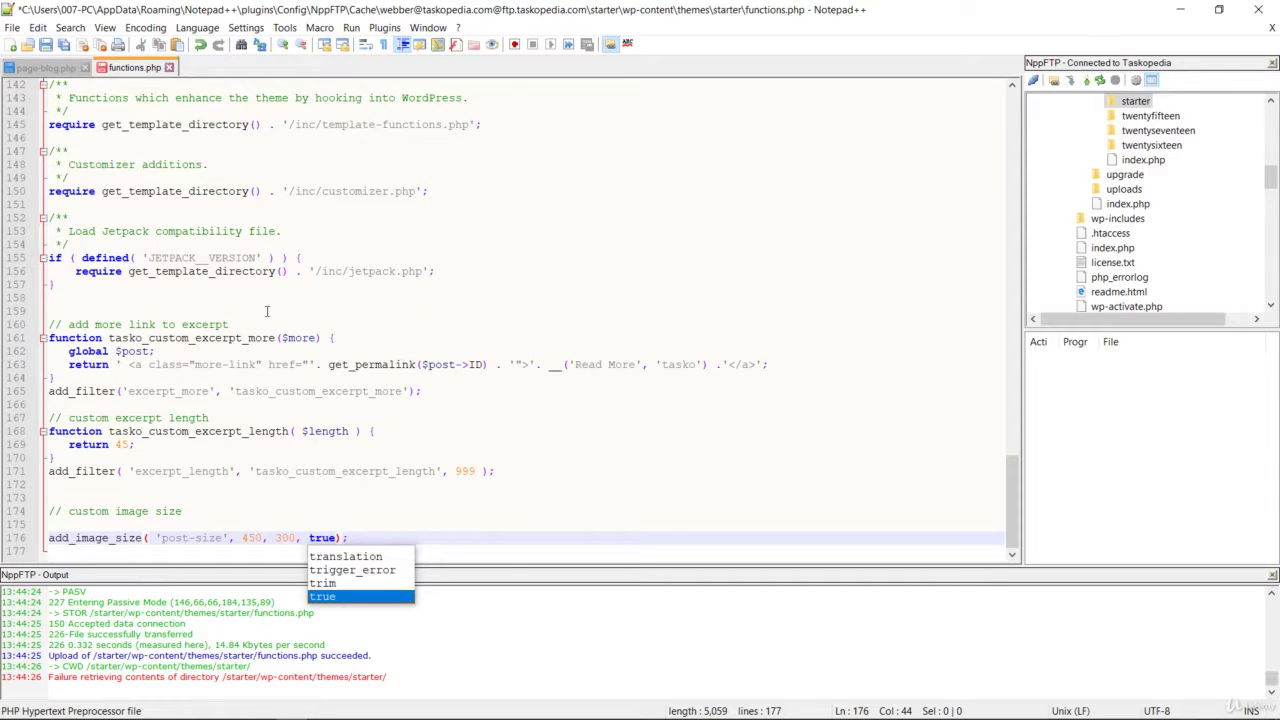
{"action": "left_click", "coordinate": [45, 45]}
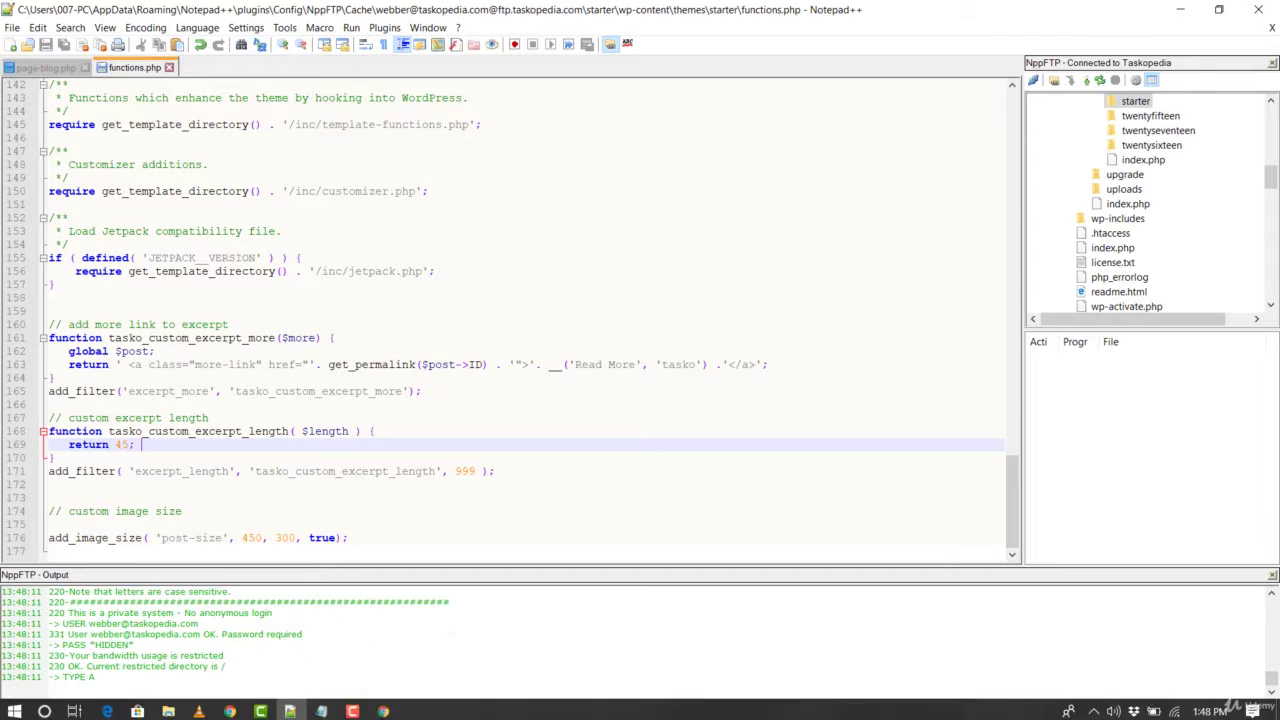
Switch back to Chrome and reload the Post Content page
{"action": "left_click", "coordinate": [230, 710]}
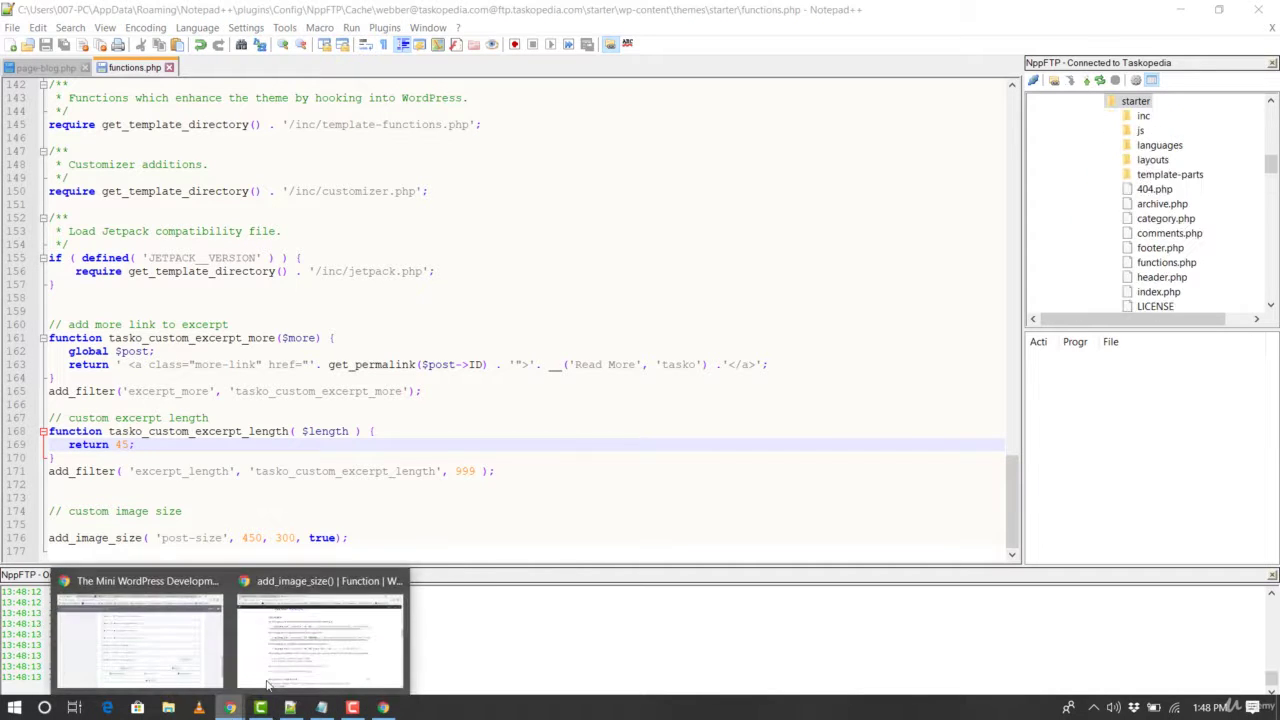
{"action": "left_click", "coordinate": [268, 685]}
{"action": "left_click", "coordinate": [262, 13]}
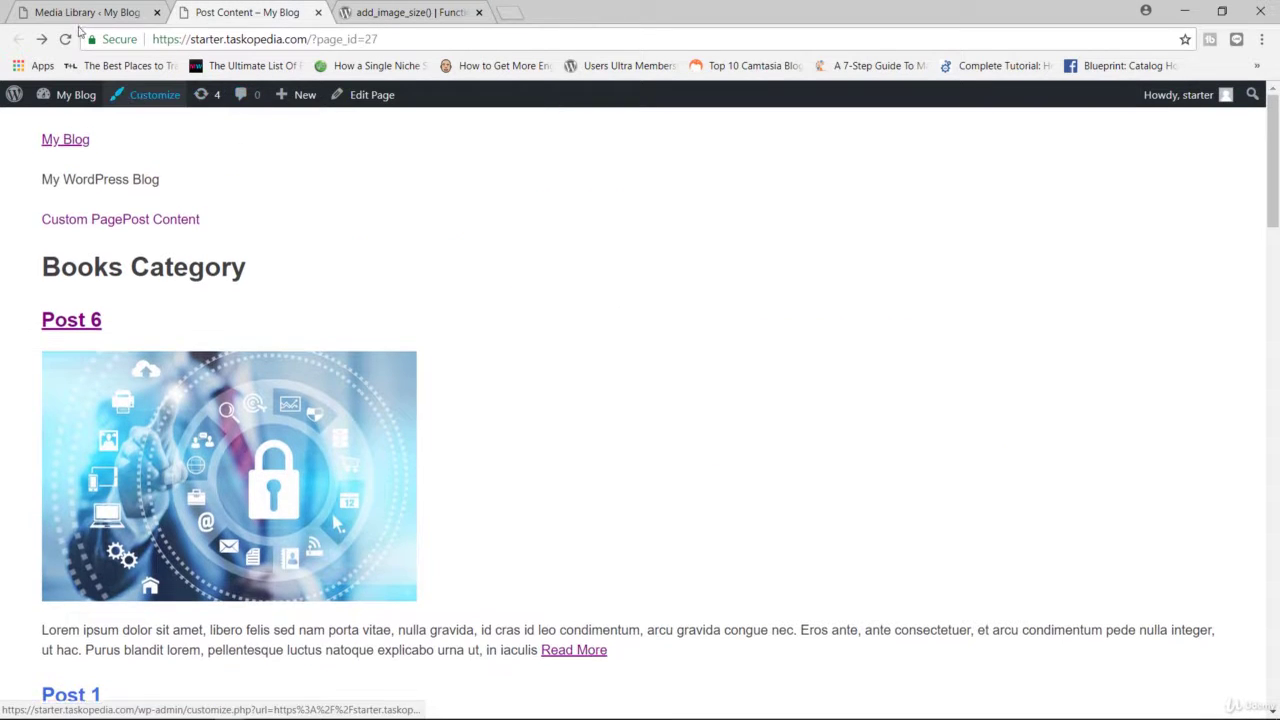
{"action": "left_click", "coordinate": [65, 39]}
Inspect the Post 6 image's HTML on the reloaded page and check the width and height attributes of the Post 6 and Post 1 images
{"action": "scroll", "coordinate": [424, 212], "scroll_direction": "down", "scroll_amount": 1}
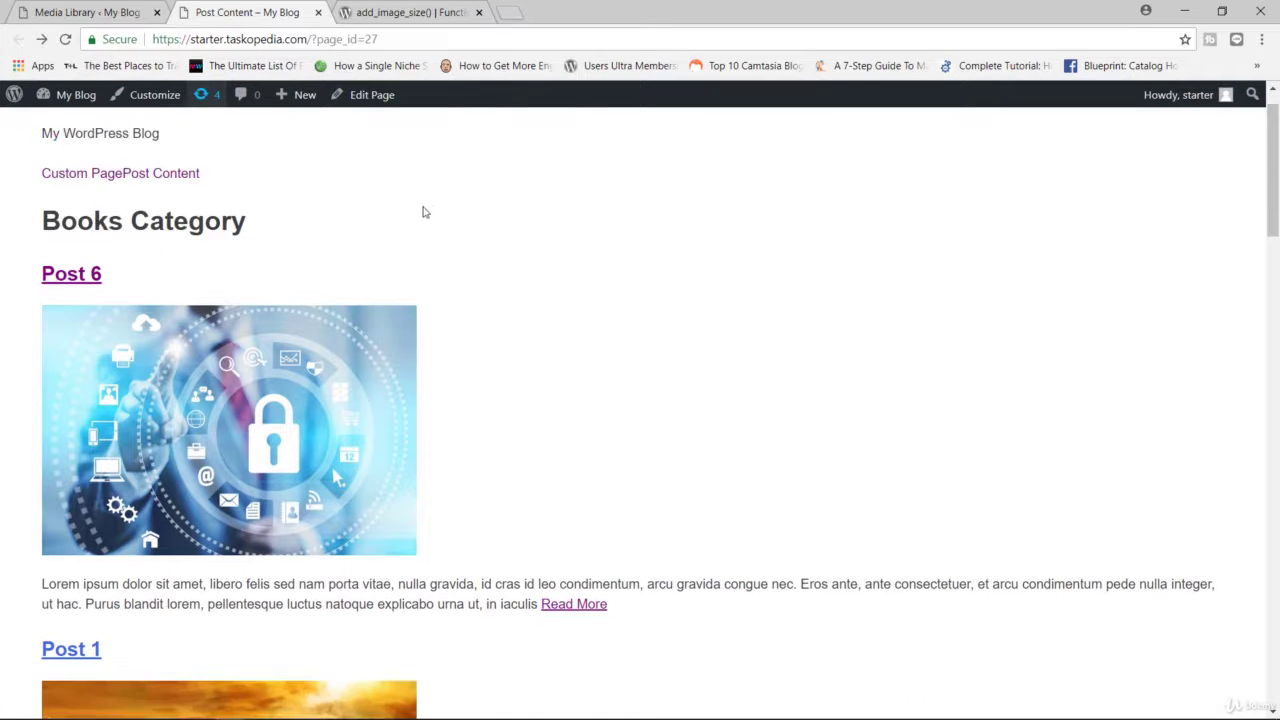
{"action": "scroll", "coordinate": [424, 212], "scroll_direction": "down", "scroll_amount": 2}
{"action": "right_click", "coordinate": [282, 259]}
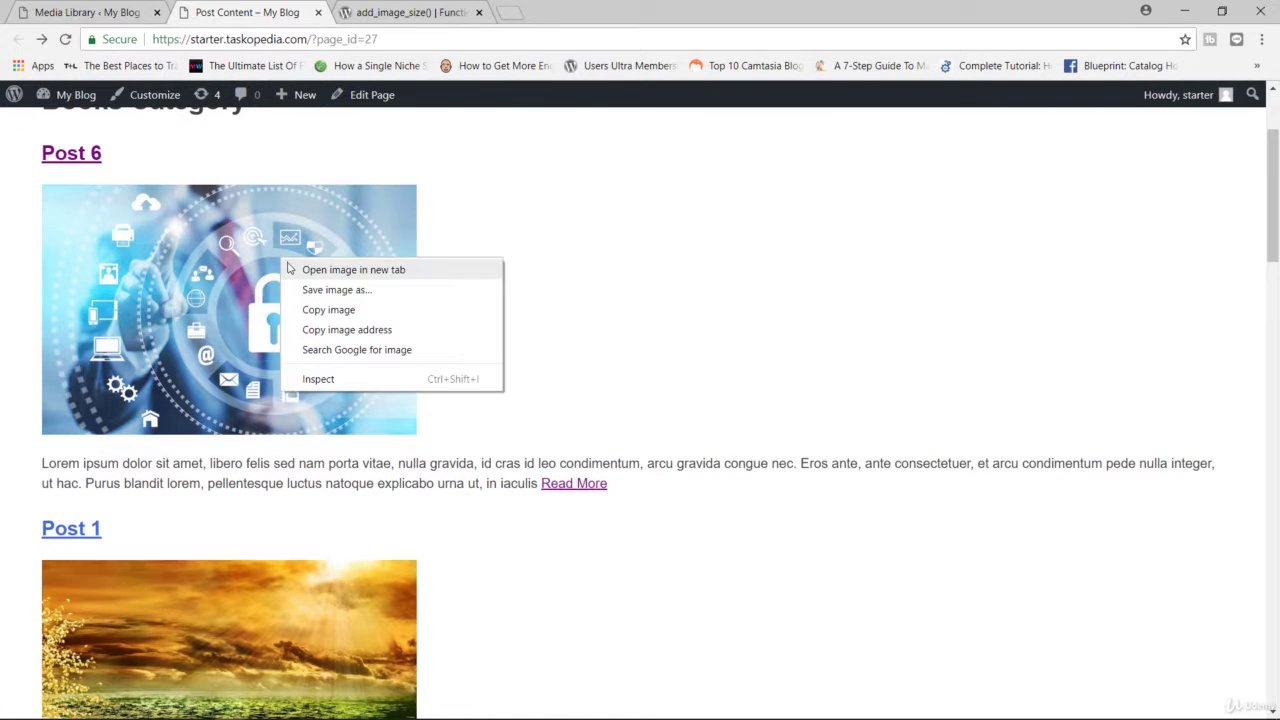
{"action": "left_click", "coordinate": [318, 379]}
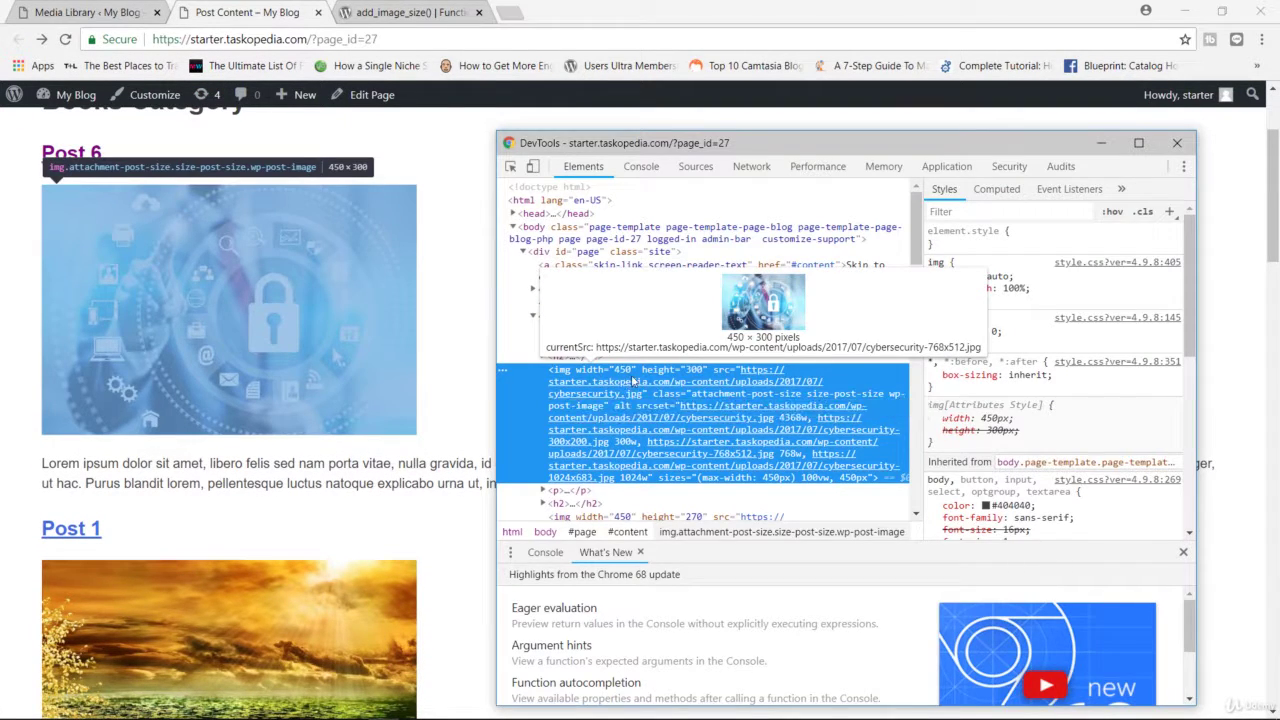
{"action": "scroll", "coordinate": [640, 380], "scroll_direction": "down", "scroll_amount": 3}
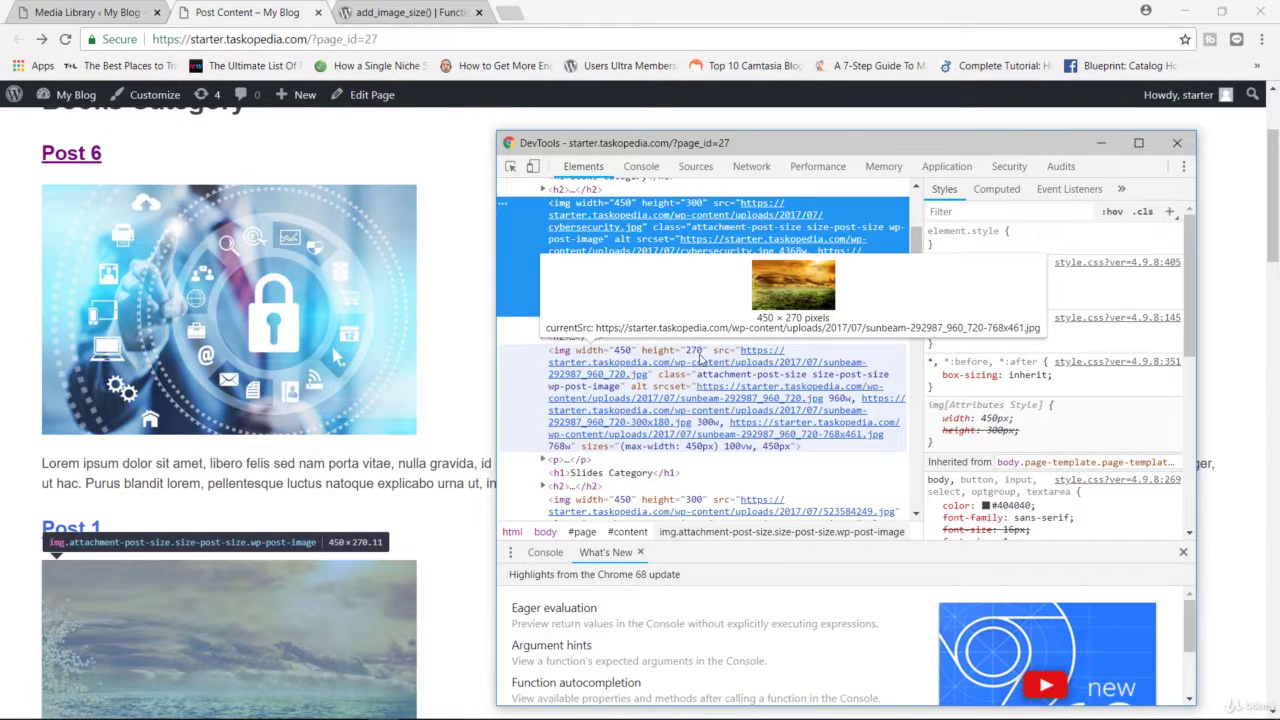
Check the width and height attributes of the remaining post images in the page's HTML, then return to the Post Content page
{"action": "scroll", "coordinate": [700, 357], "scroll_direction": "down", "scroll_amount": 5}
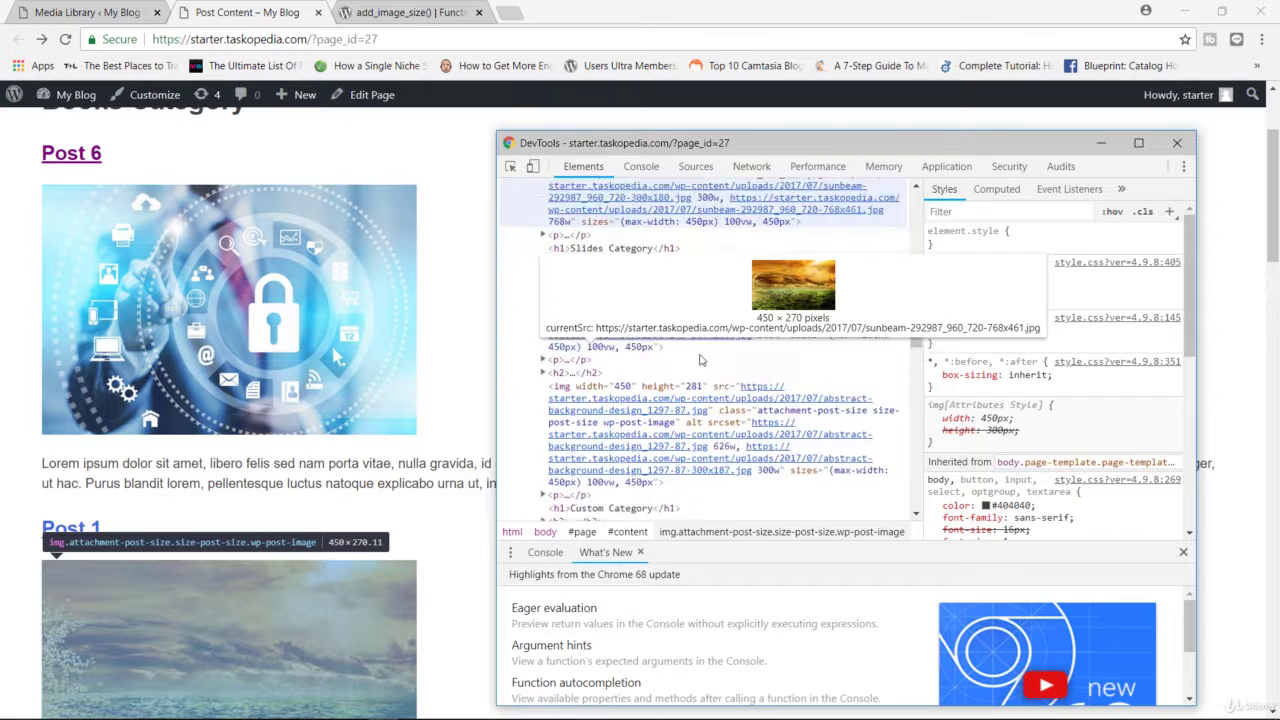
{"action": "scroll", "coordinate": [698, 364], "scroll_direction": "down", "scroll_amount": 3}
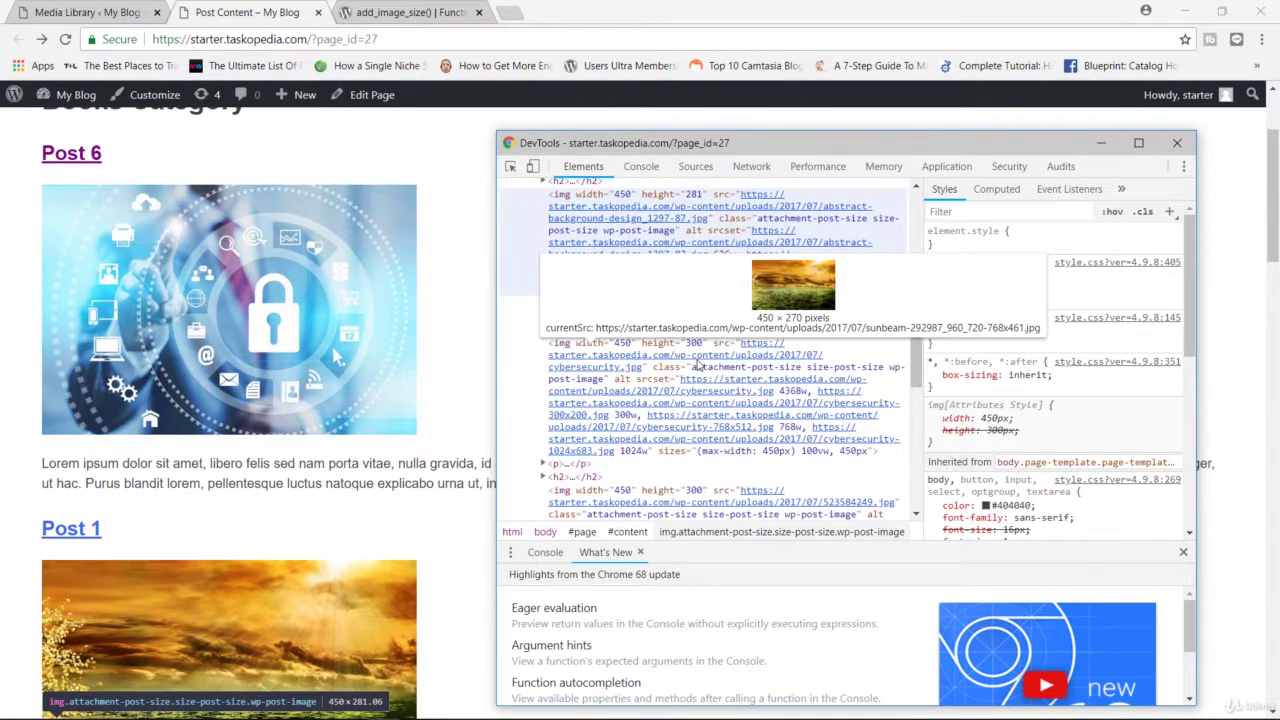
{"action": "scroll", "coordinate": [698, 365], "scroll_direction": "down", "scroll_amount": 2}
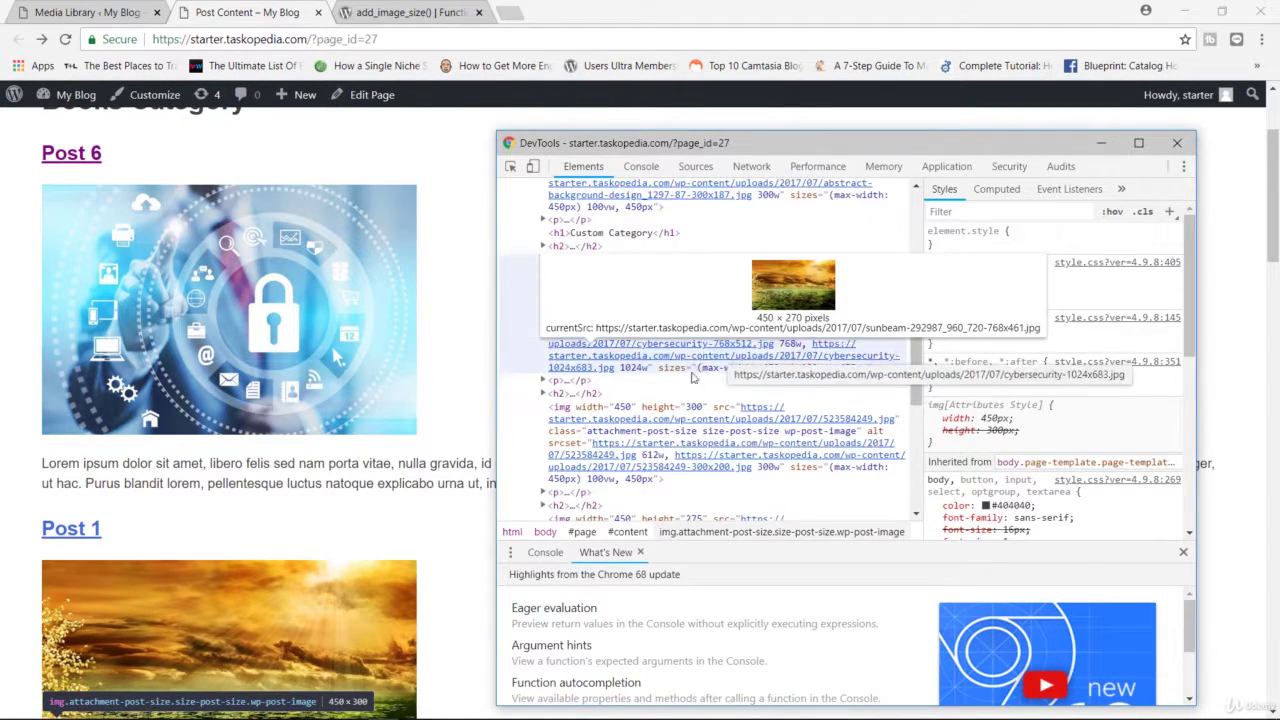
{"action": "left_click", "coordinate": [470, 278]}
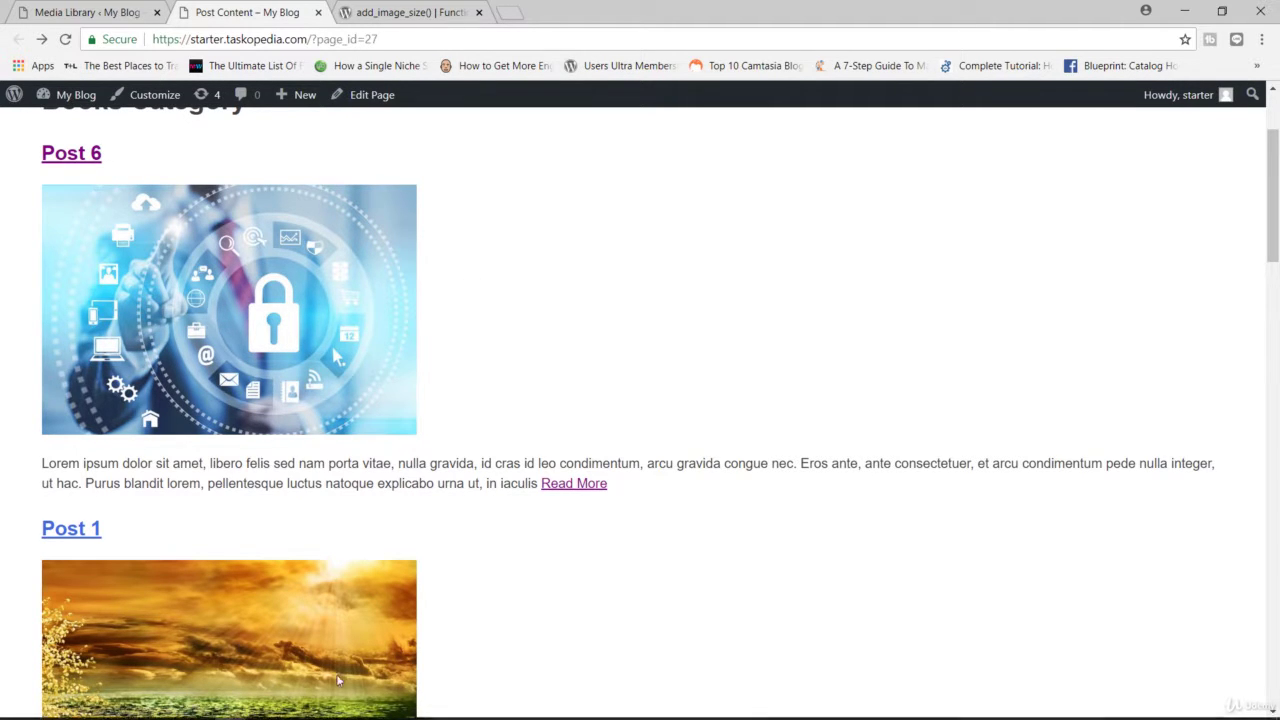
Review the true crop argument of the 'post-size' add_image_size call in Notepad++ against the Post 6 and Post 1 images in Chrome, ending in Notepad++
{"action": "left_click", "coordinate": [289, 707]}
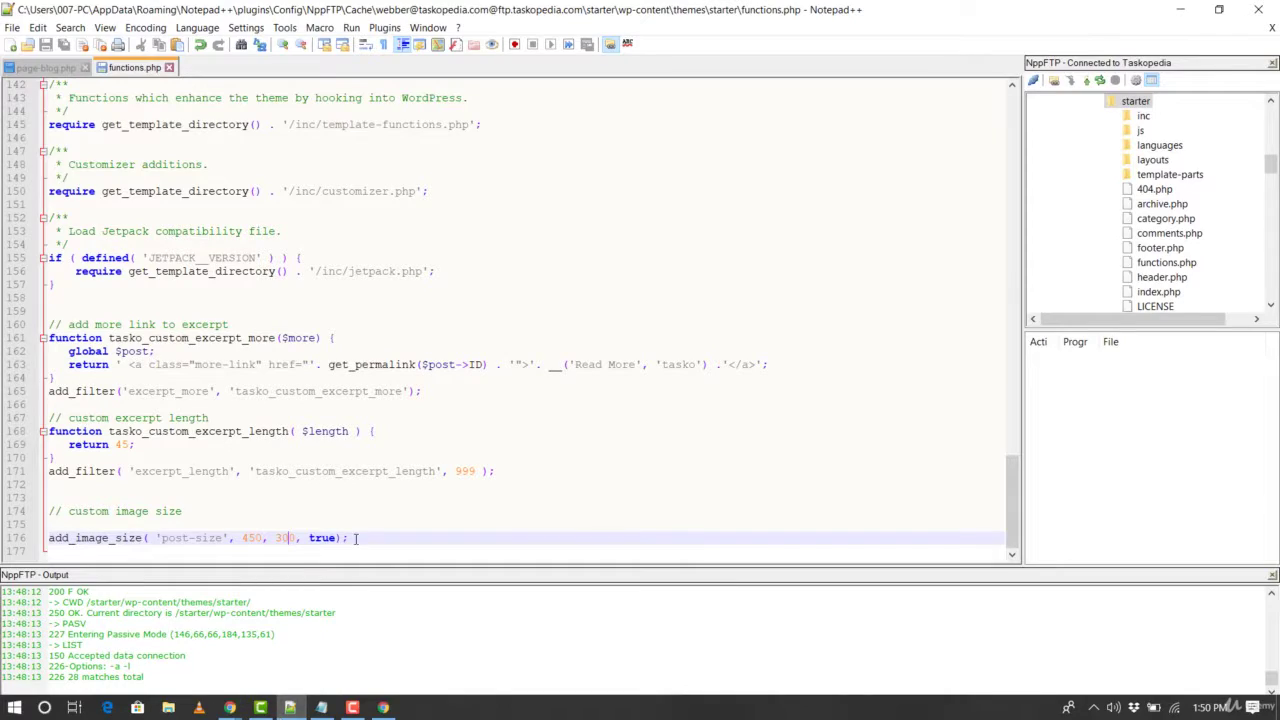
{"action": "left_click_drag", "start_coordinate": [309, 538], "coordinate": [328, 538]}
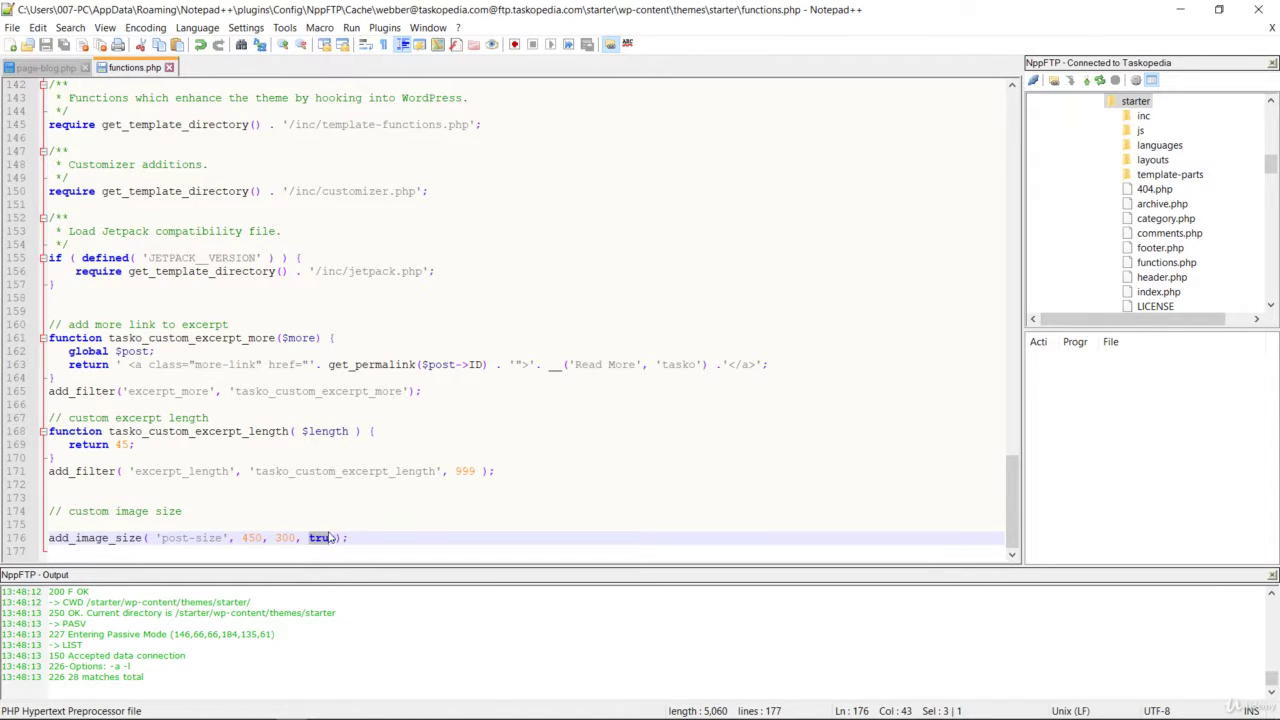
{"action": "left_click", "coordinate": [230, 707]}
{"action": "left_click", "coordinate": [298, 671]}
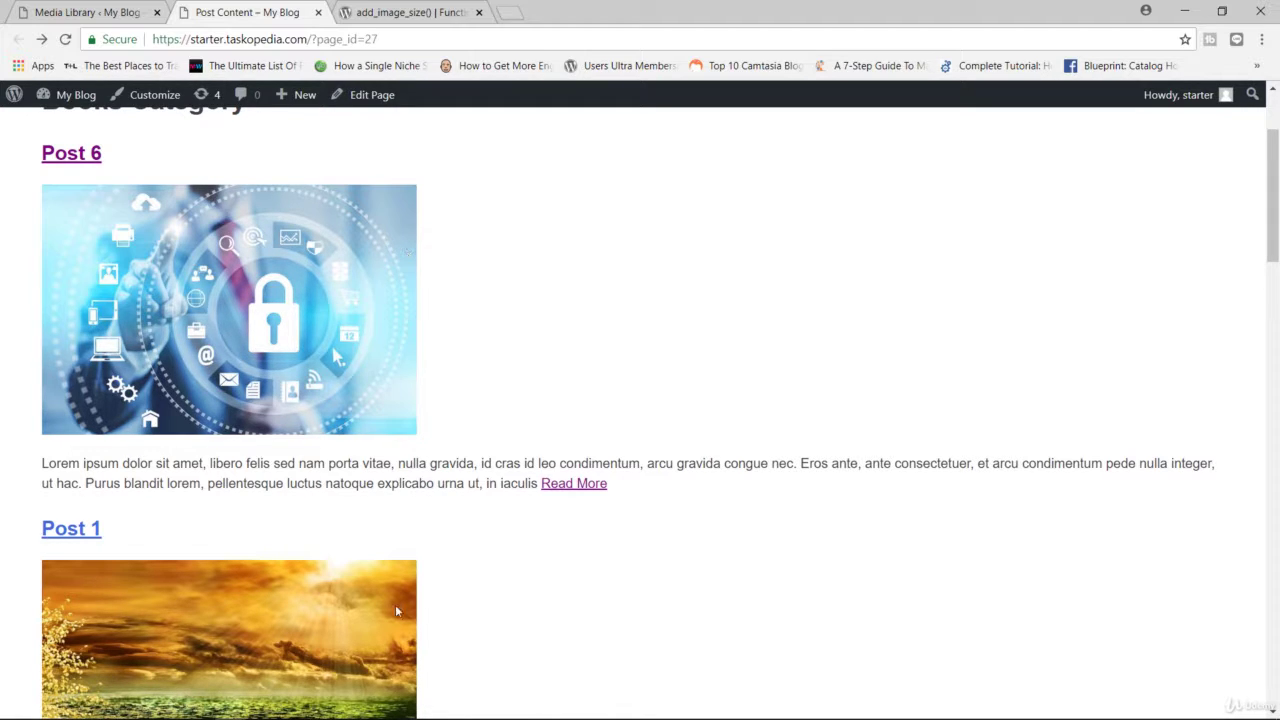
{"action": "left_click", "coordinate": [292, 708]}
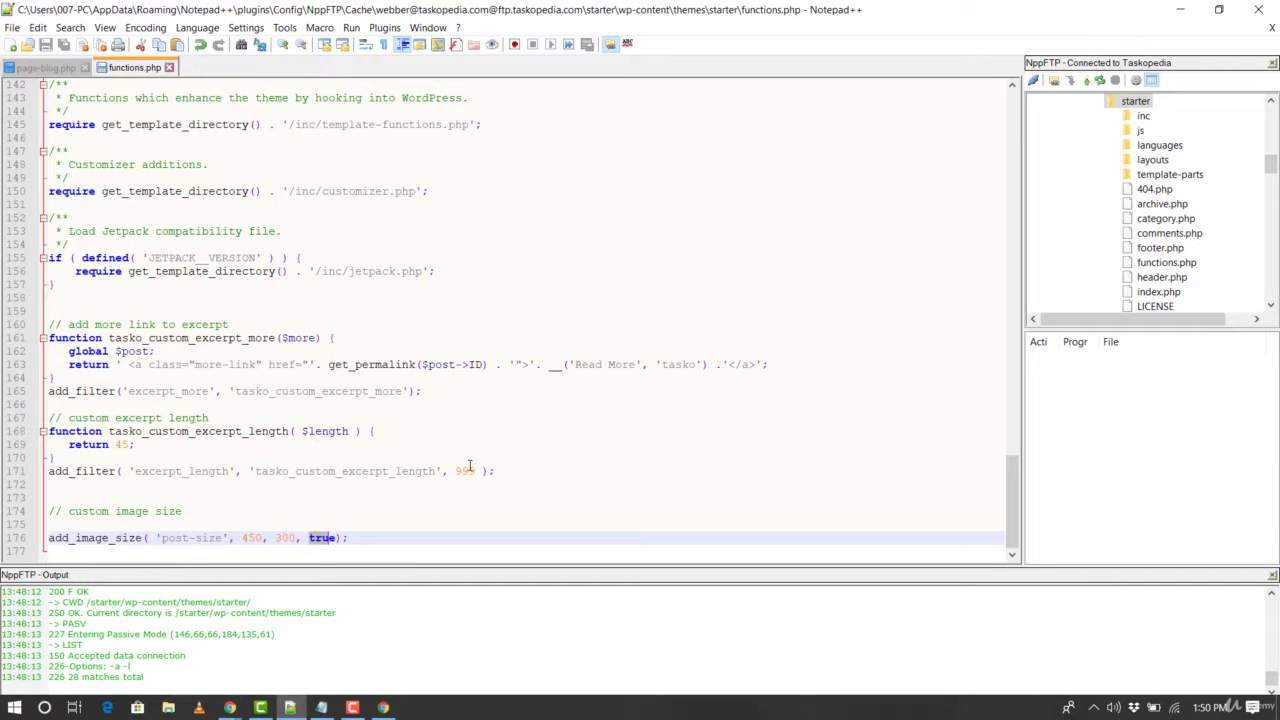